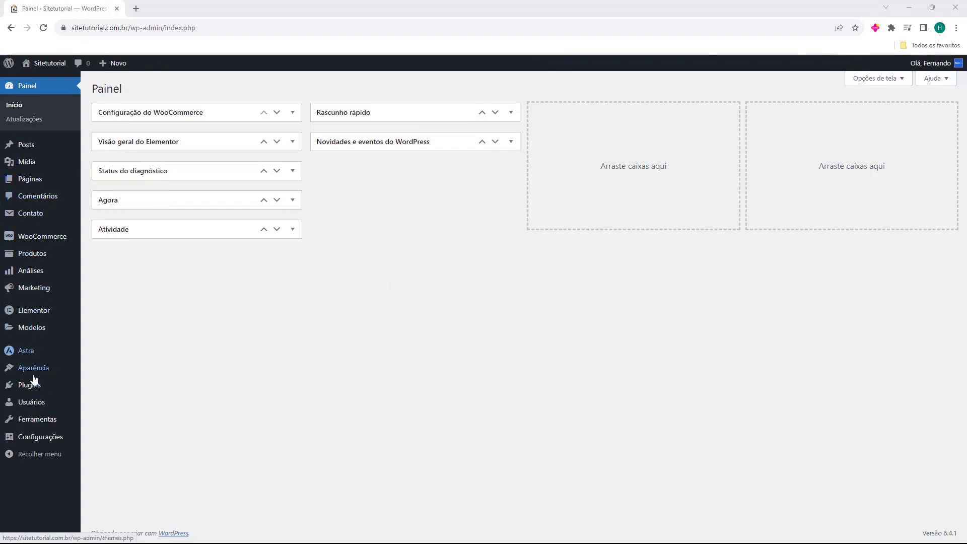
- Search the plugin directory for "yoast", and install and activate the Yoast SEO plugin
mouse_move(25, 392)
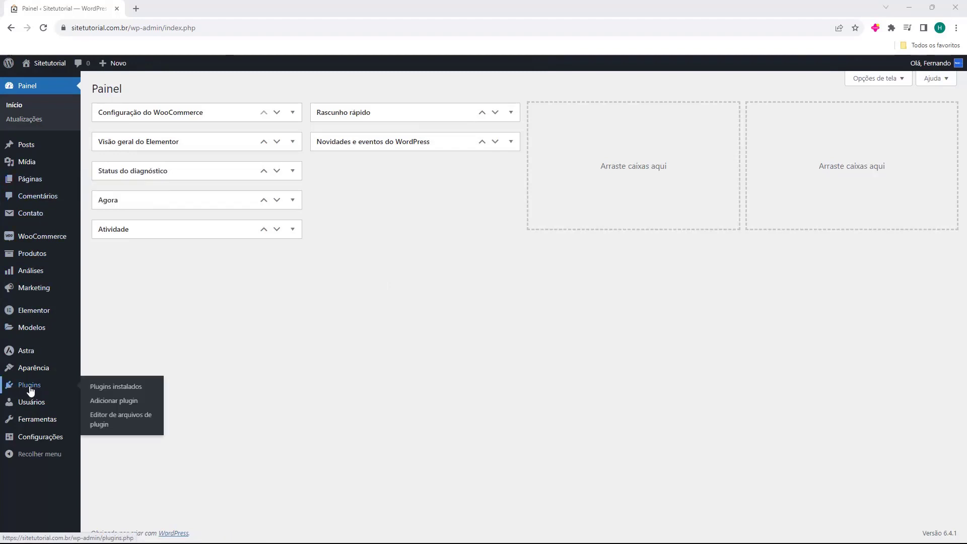
click(30, 387)
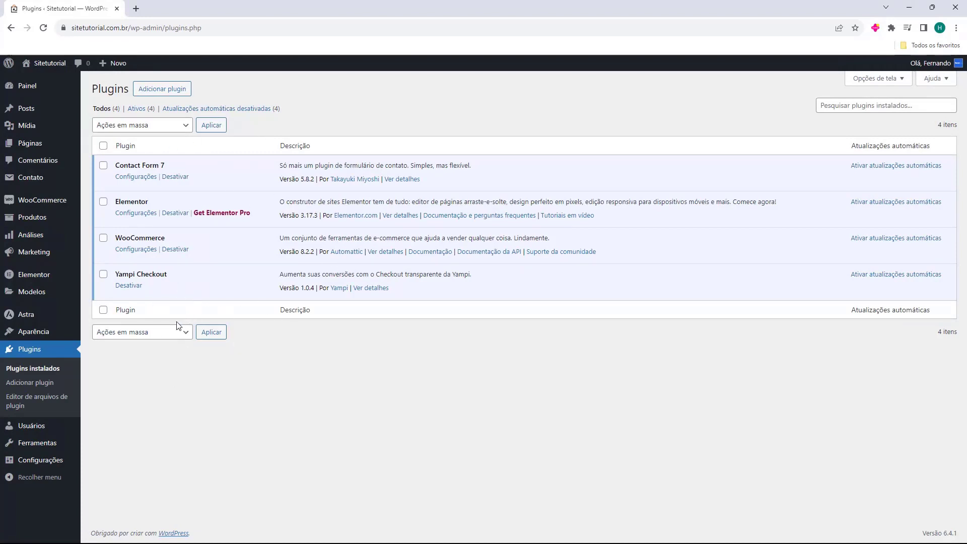
click(163, 91)
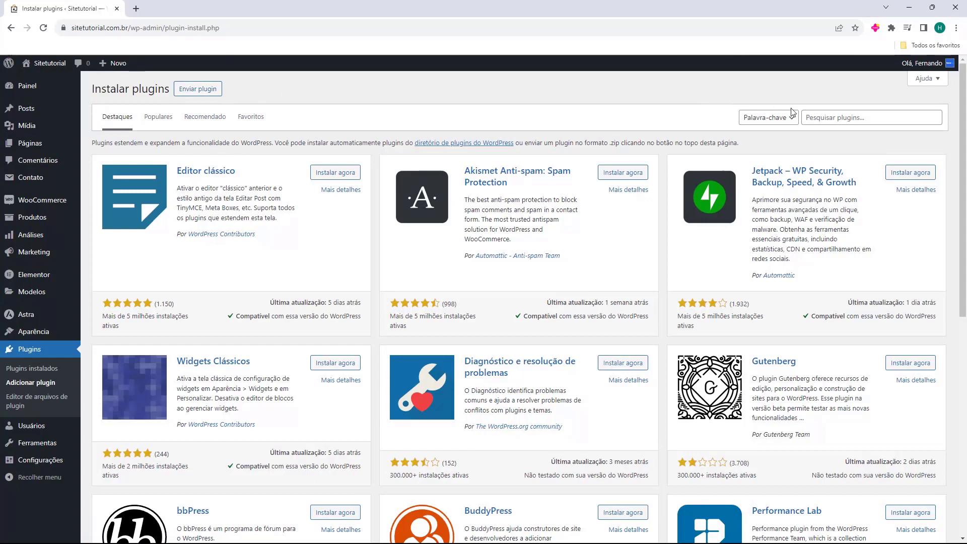
click(818, 120)
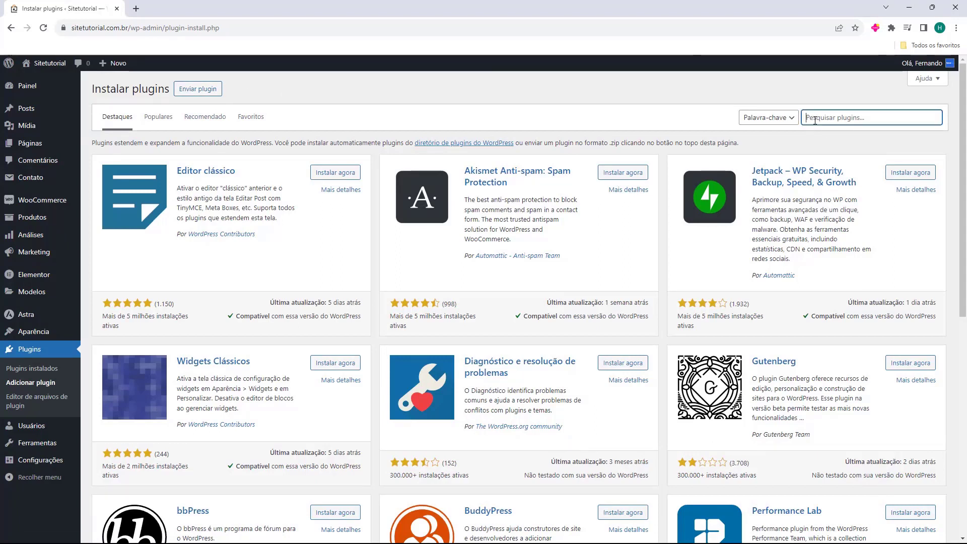
text(yoast)
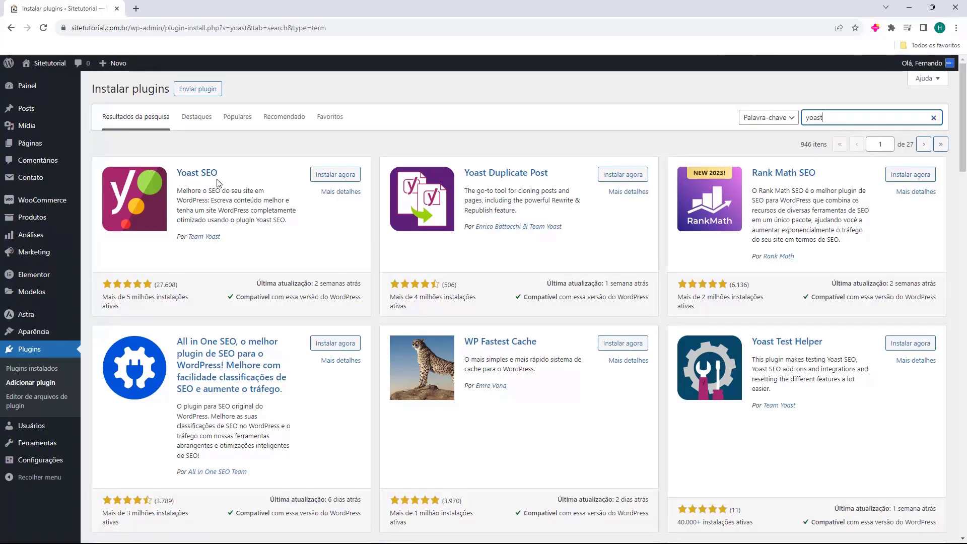
click(334, 175)
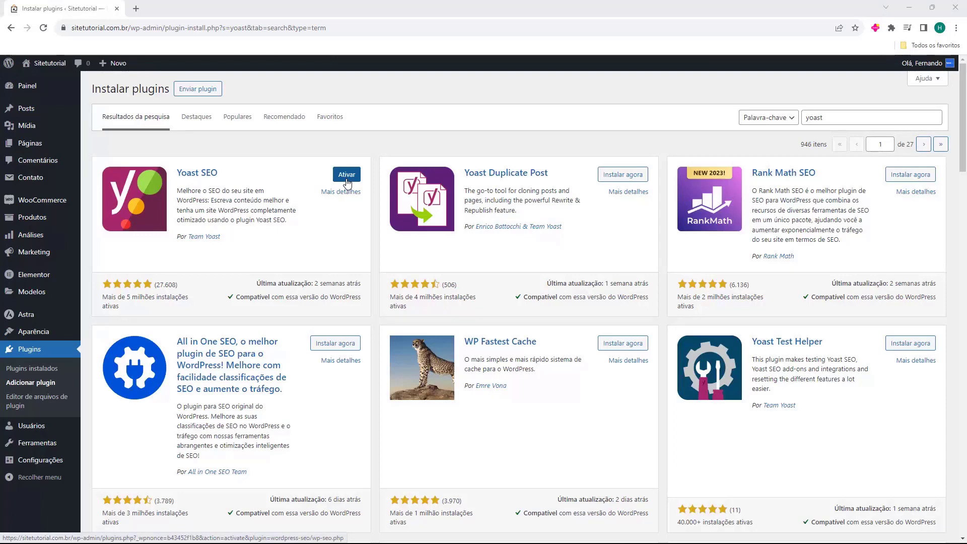
click(346, 177)
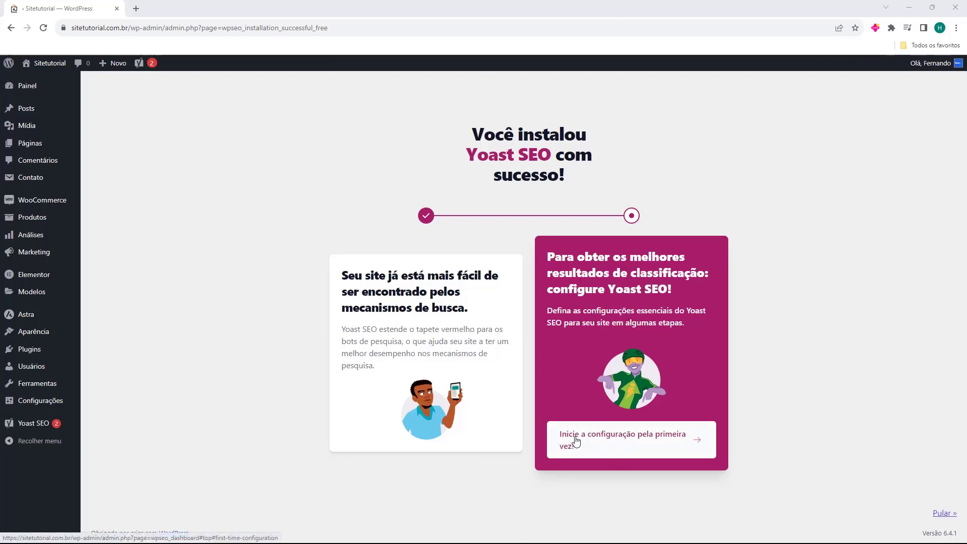
- Start Yoast SEO's first-time configuration and complete its SEO data optimization stage
click(610, 440)
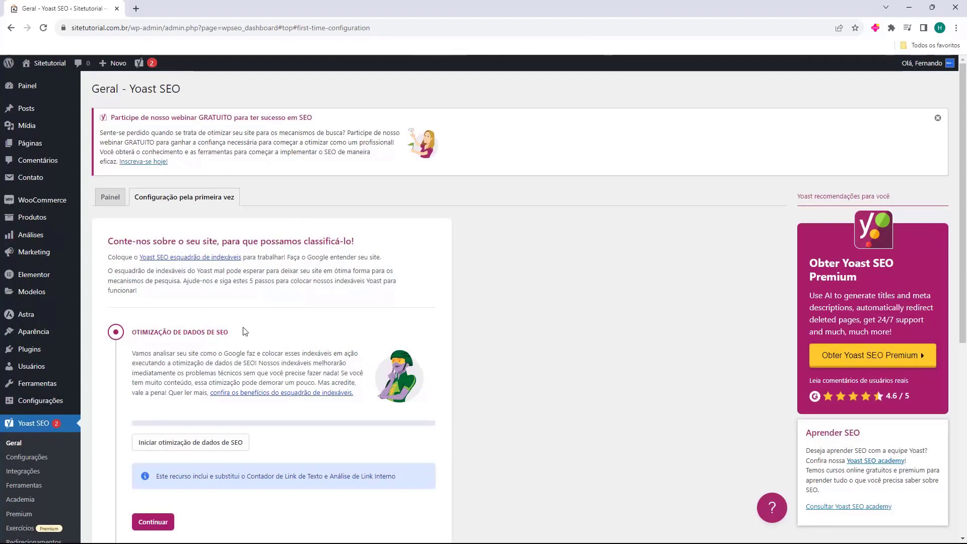
scroll(245, 330, down, 3)
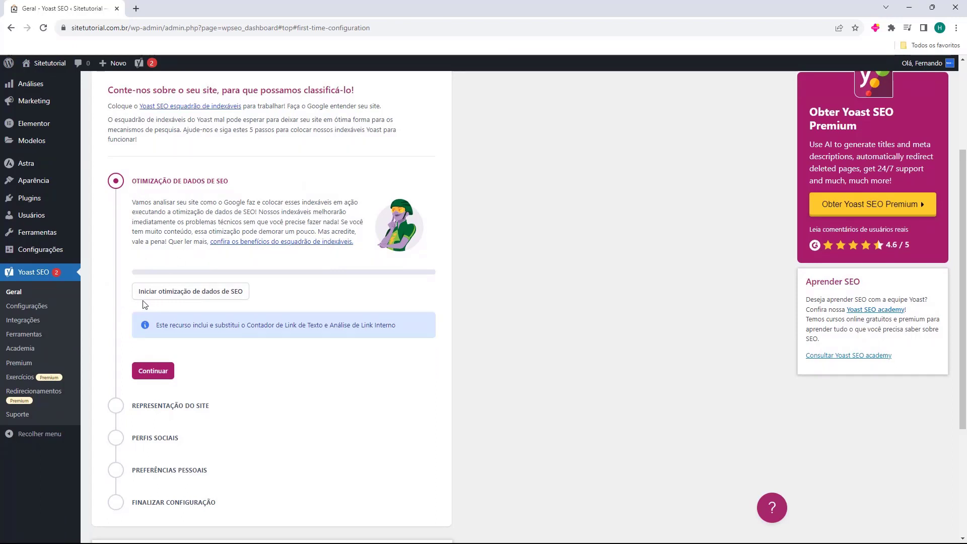
click(192, 299)
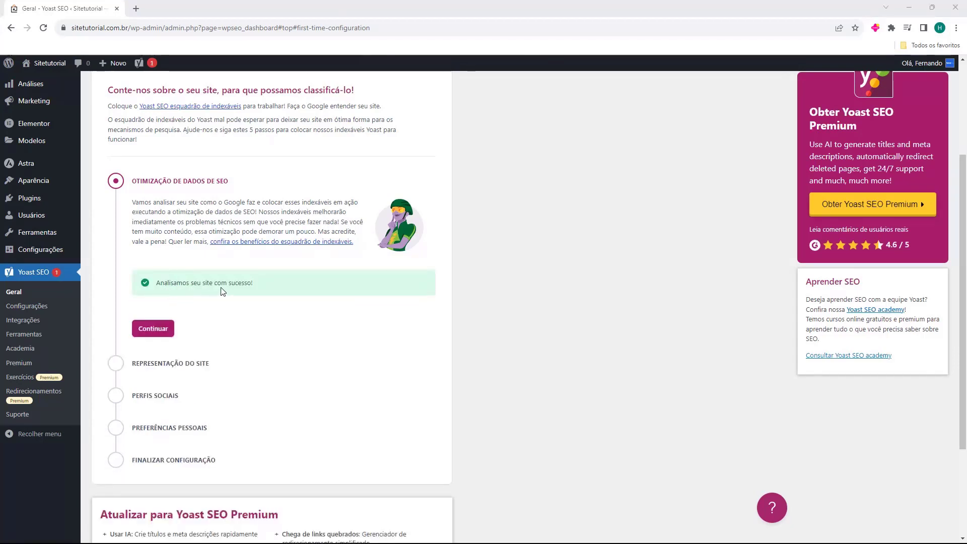
click(154, 329)
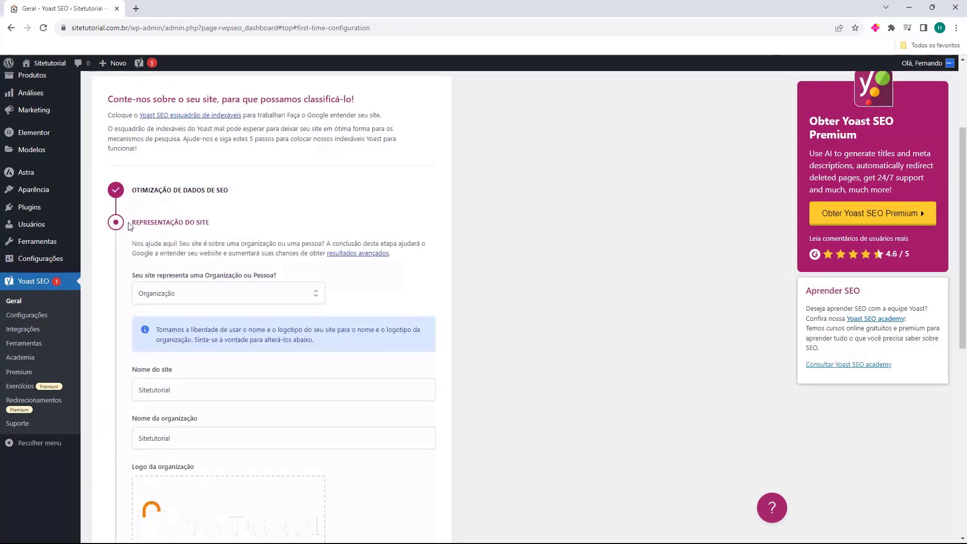
- Try Pessoa as what the site represents and restore Organização
scroll(165, 222, down, 2)
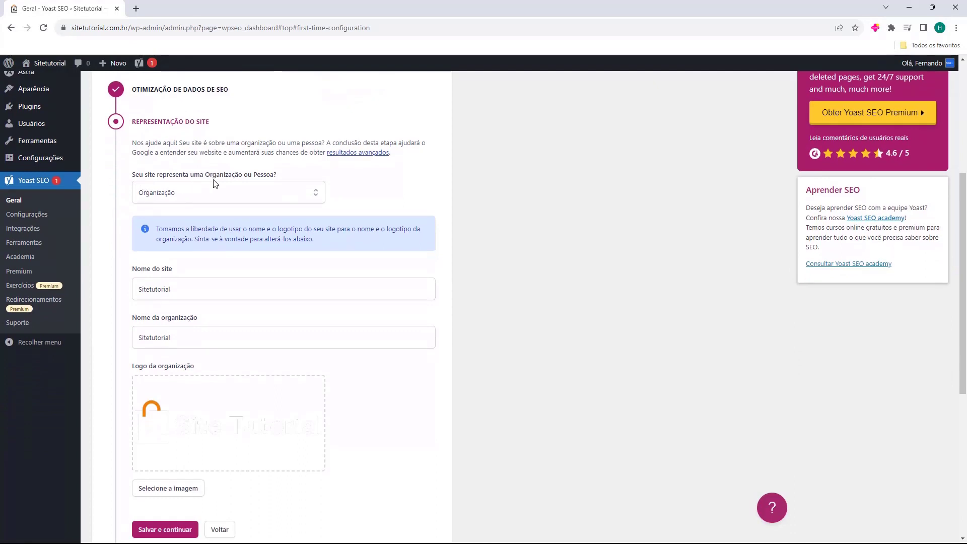
click(224, 194)
click(182, 235)
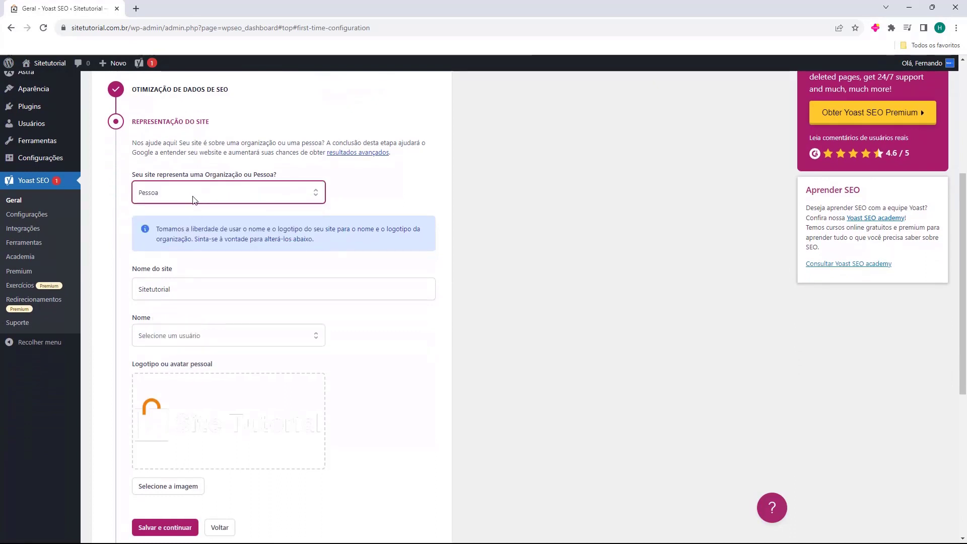
click(180, 192)
click(181, 217)
click(182, 233)
click(182, 216)
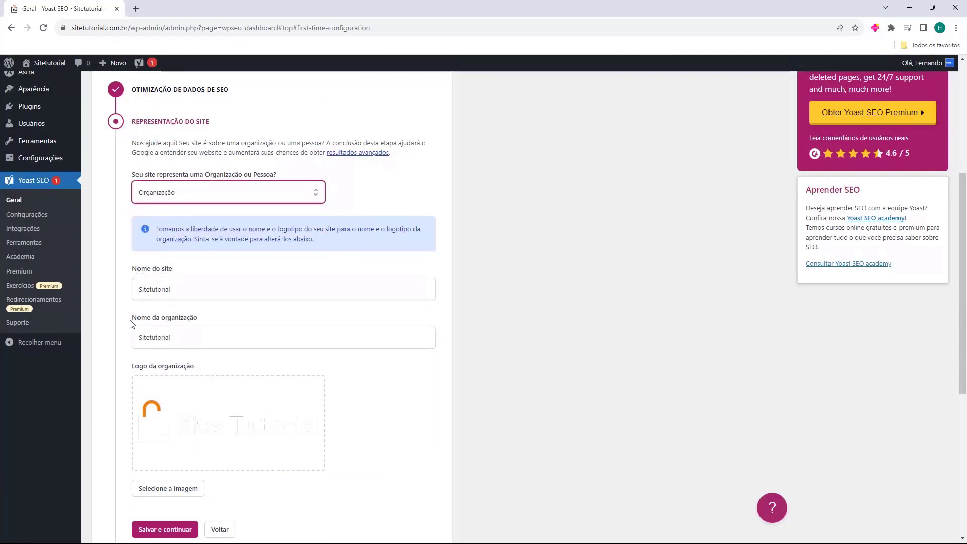
- Set the organization name to Host2b, keep the existing site name and logo, and save the site representation
double_click(182, 329)
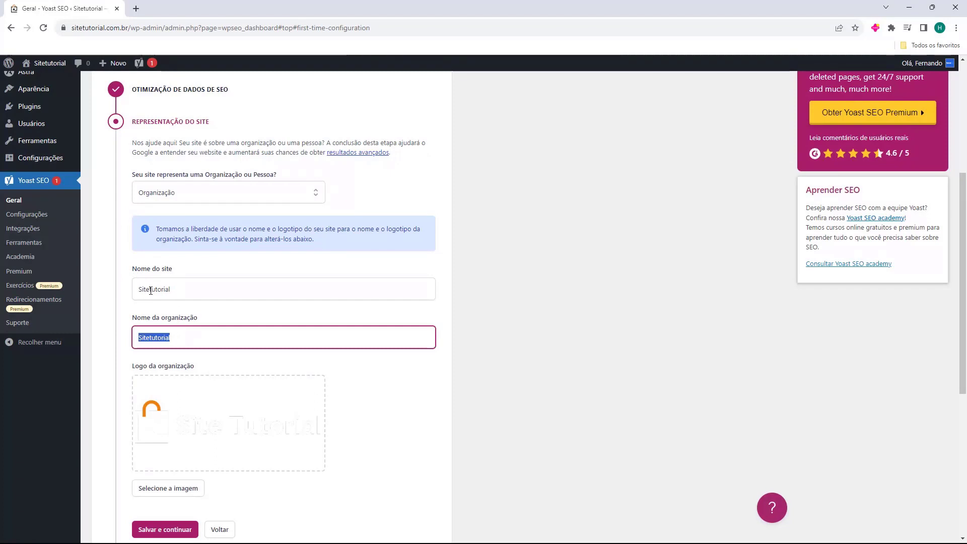
click(173, 334)
double_click(173, 333)
text(Host2b)
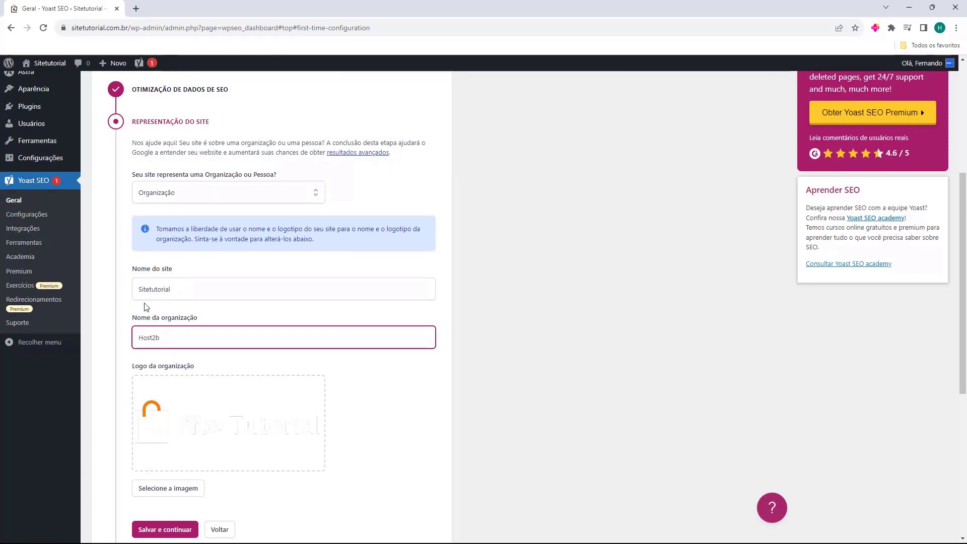
click(146, 307)
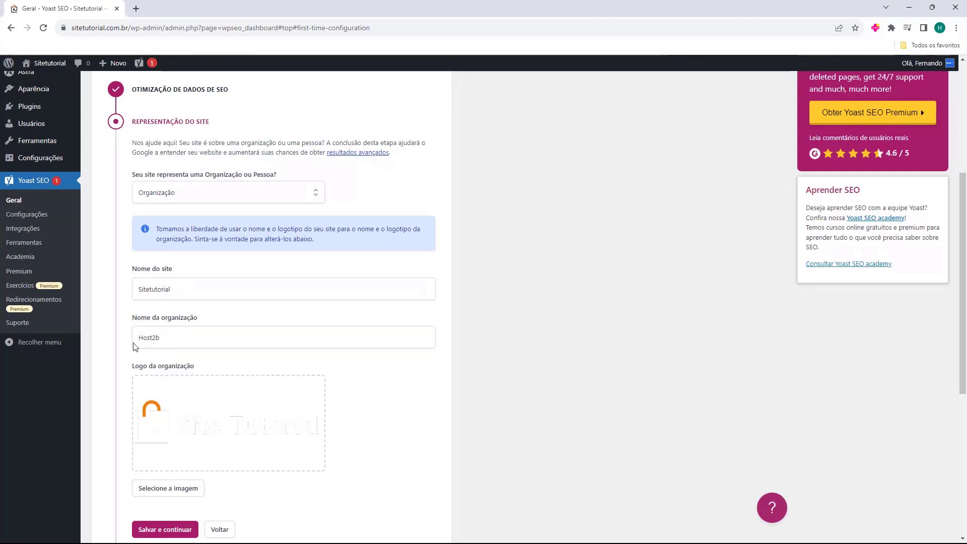
scroll(160, 296, down, 2)
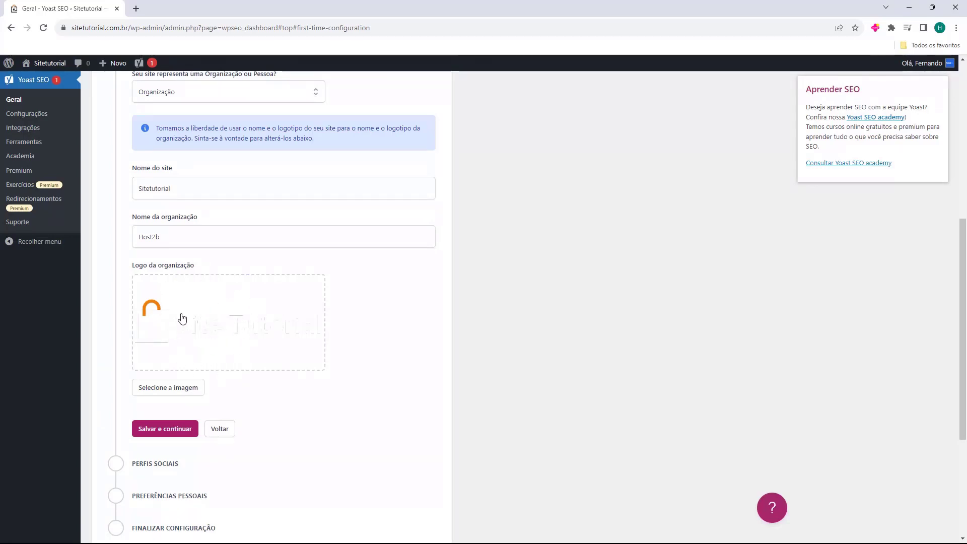
click(159, 434)
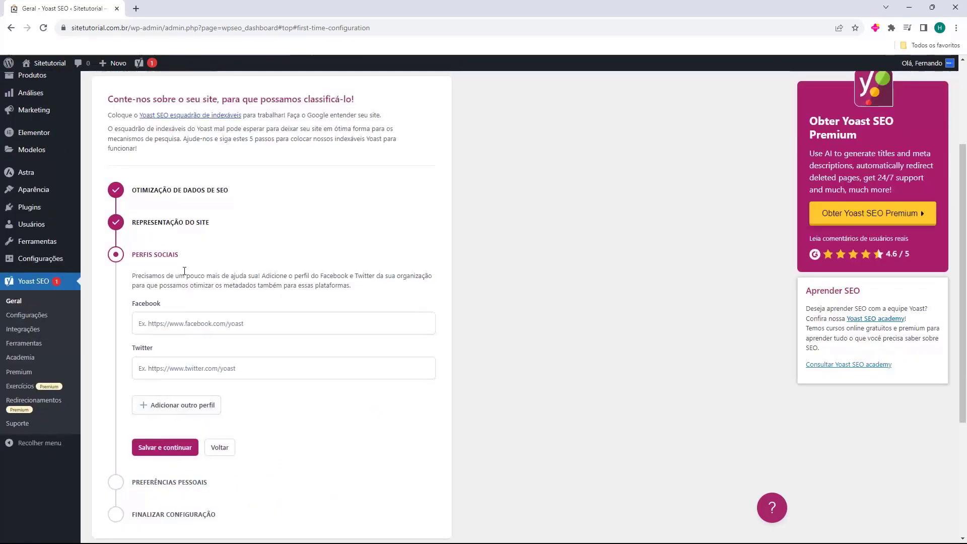
- Add and remove an extra social profile entry, and save the social profiles with the Facebook and Twitter fields empty
click(177, 328)
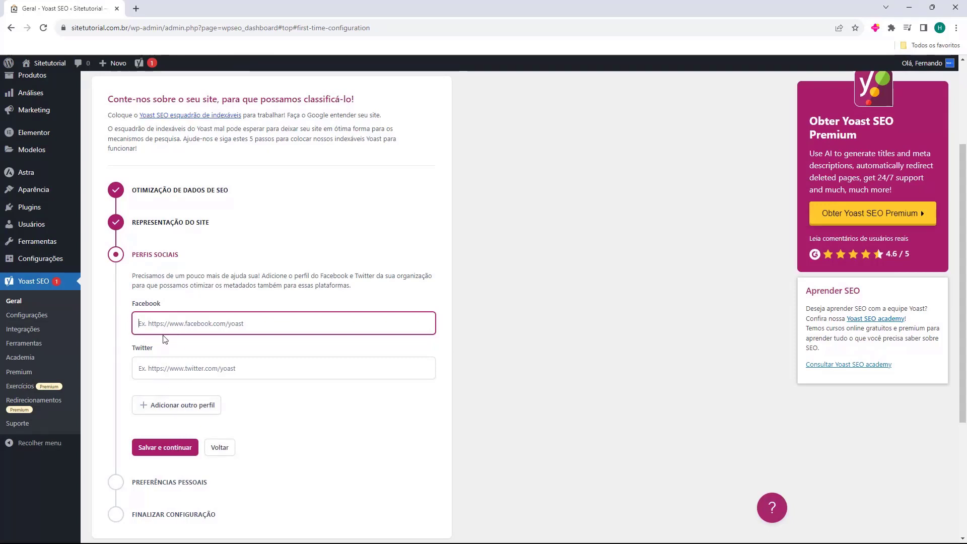
click(145, 367)
click(169, 409)
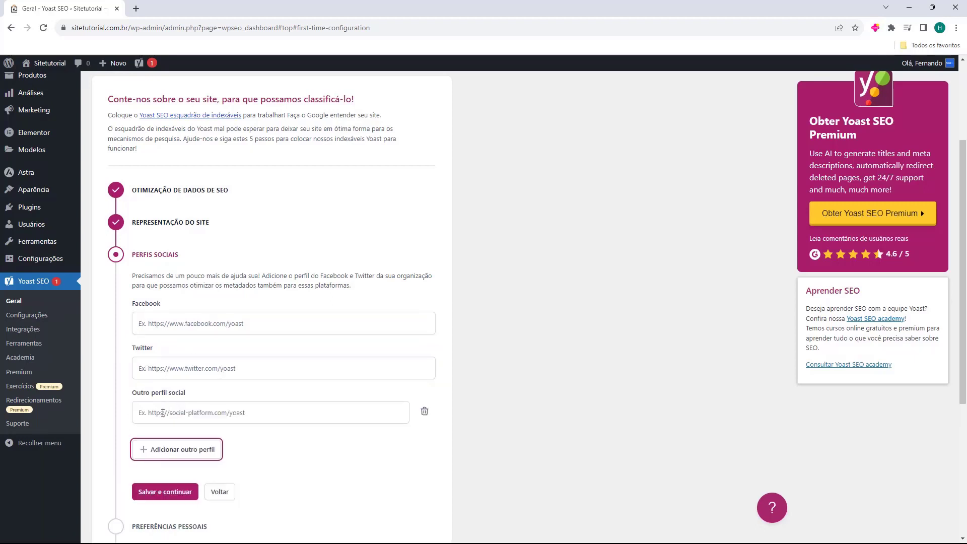
click(161, 413)
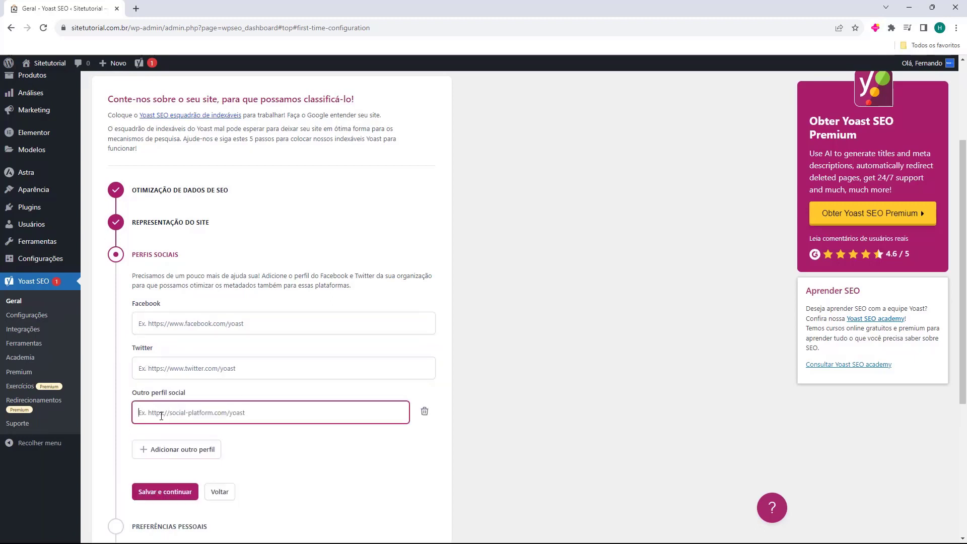
click(425, 413)
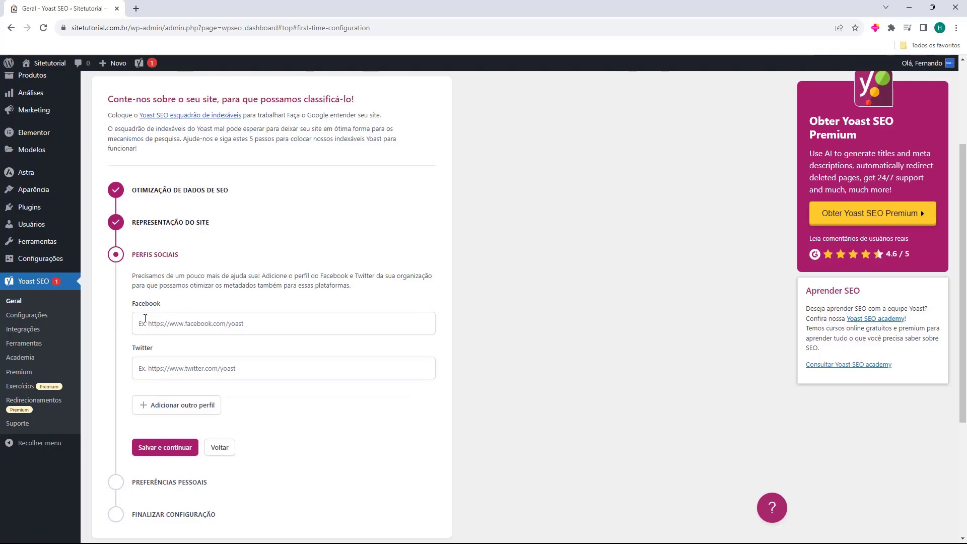
click(165, 455)
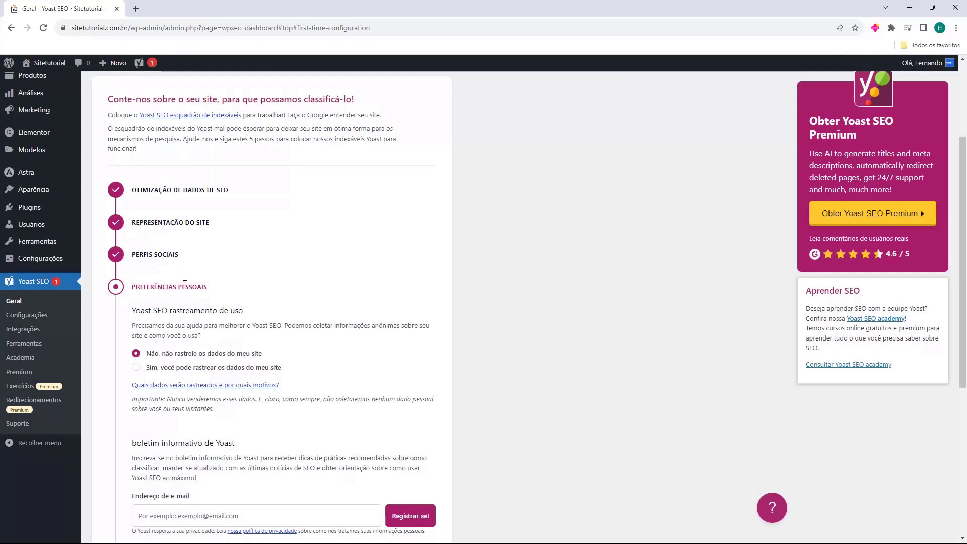
- Keep usage tracking on "Não, não rastreie os dados do meu site", leave the newsletter e-mail empty, and save the personal preferences
scroll(184, 282, down, 2)
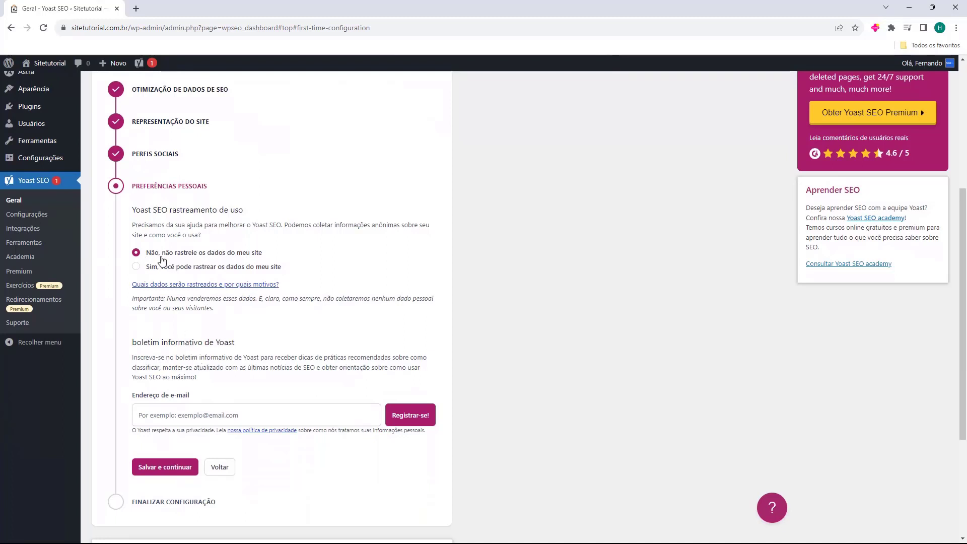
click(148, 268)
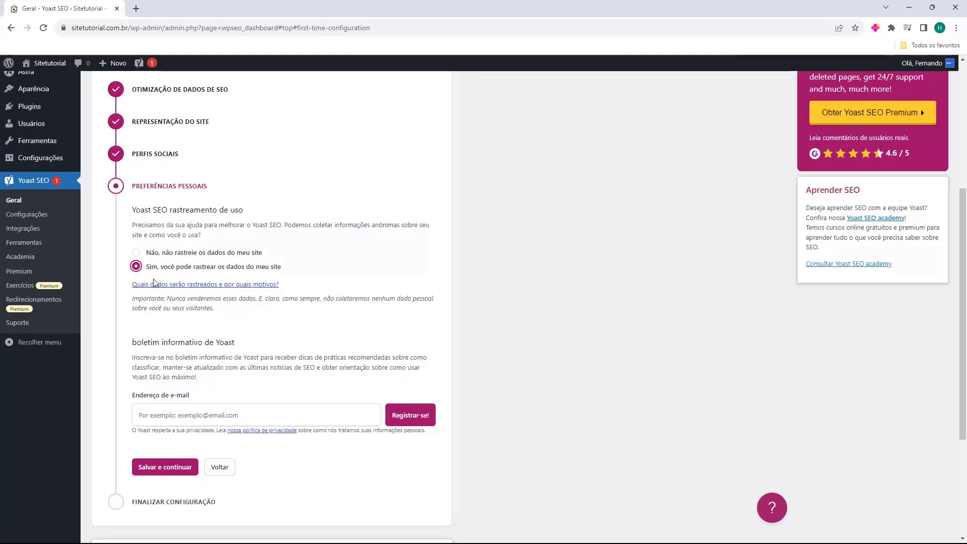
click(166, 254)
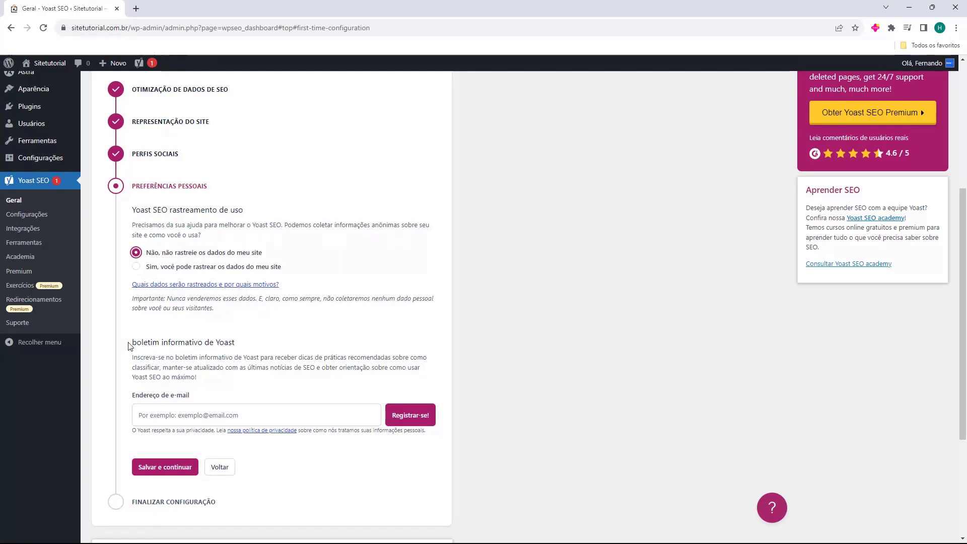
scroll(131, 337, down, 1)
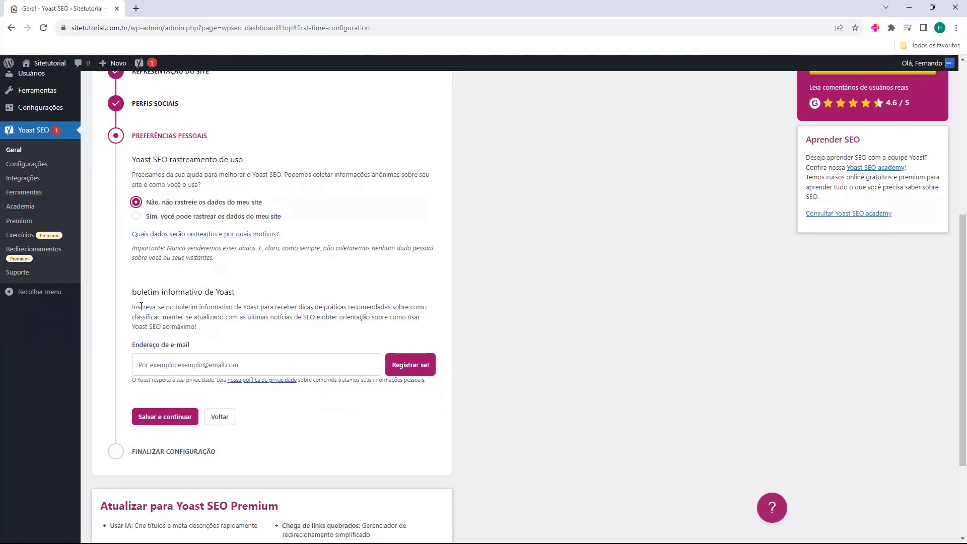
click(184, 356)
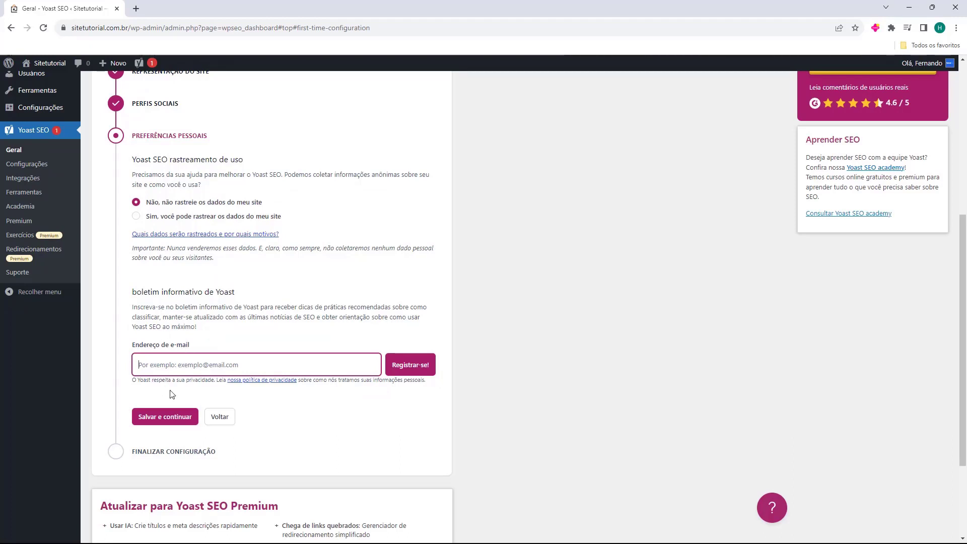
click(160, 421)
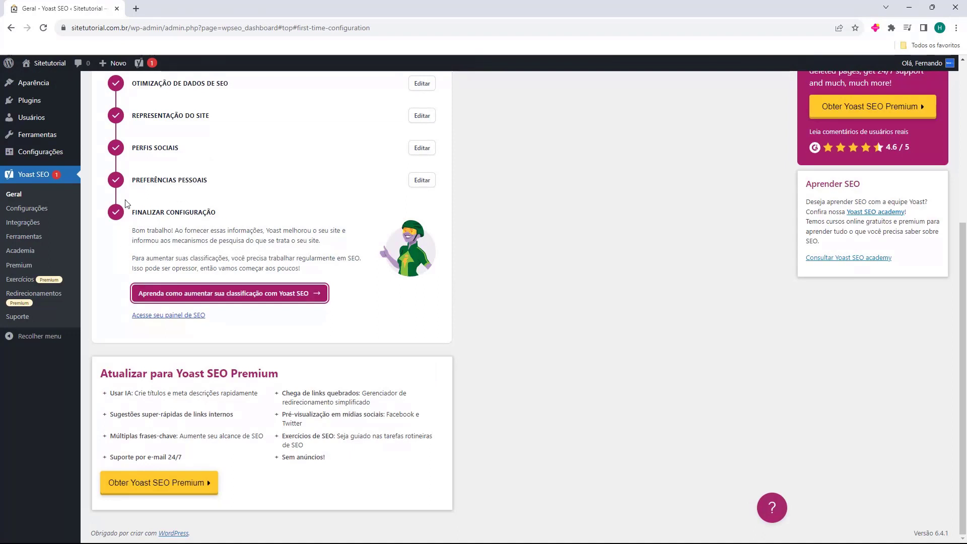
- Review the finished configuration stages, and open and look through Yoast's guide on improving the site's ranking
scroll(127, 204, up, 1)
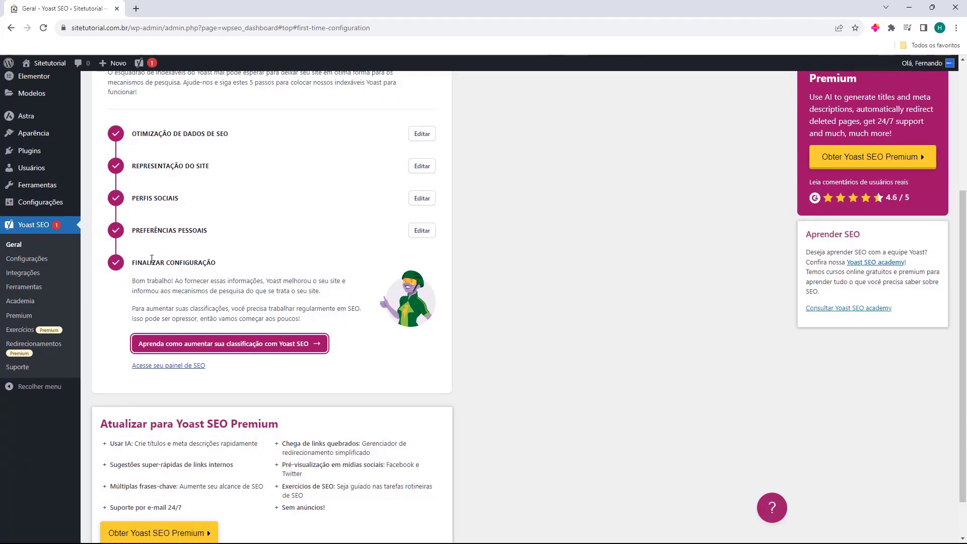
scroll(143, 286, down, 1)
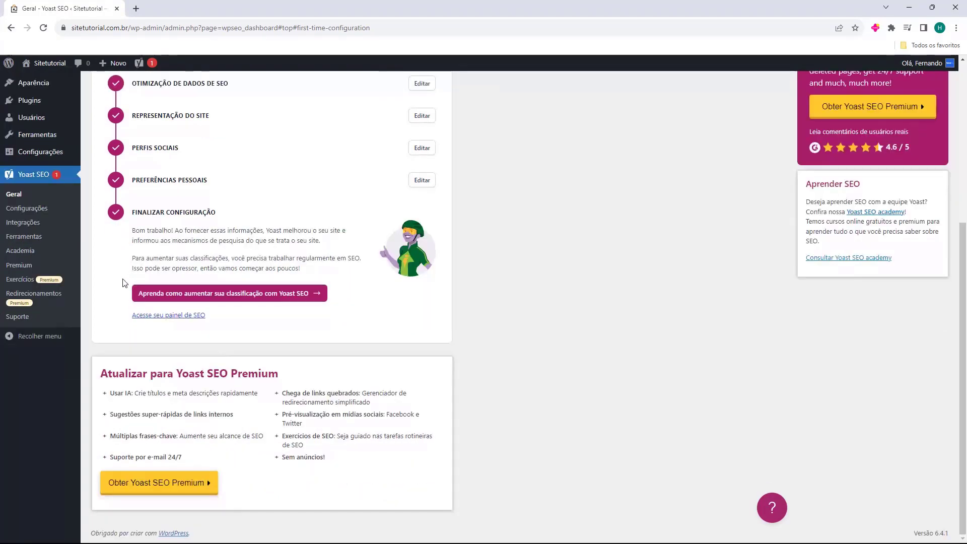
click(204, 298)
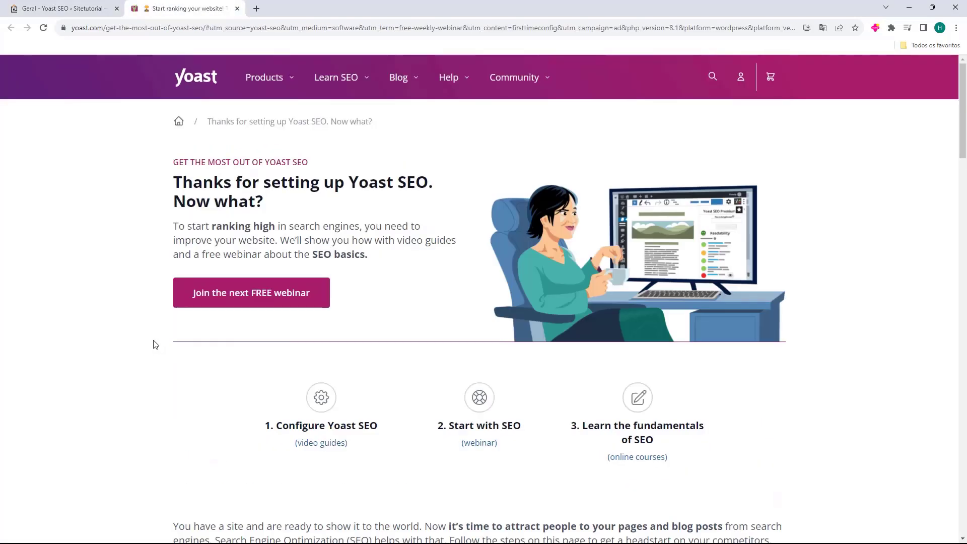
scroll(144, 171, down, 7)
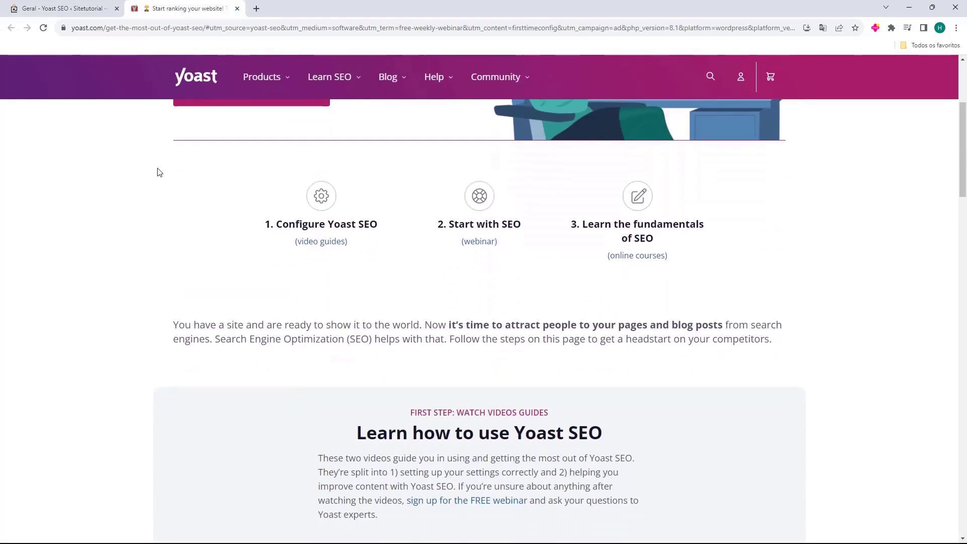
scroll(142, 173, down, 12)
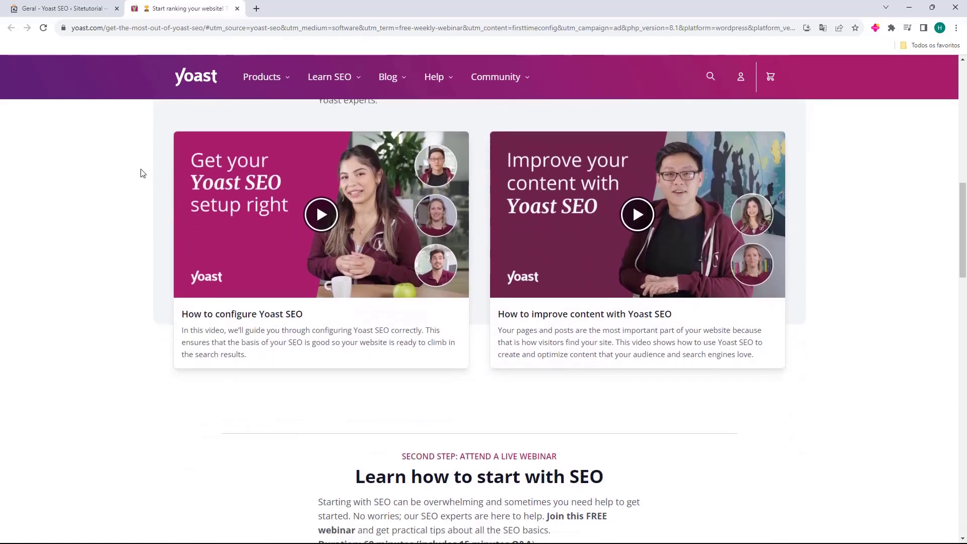
- Look through the rest of Yoast's ranking guide down to the page footer and close it
scroll(142, 172, down, 14)
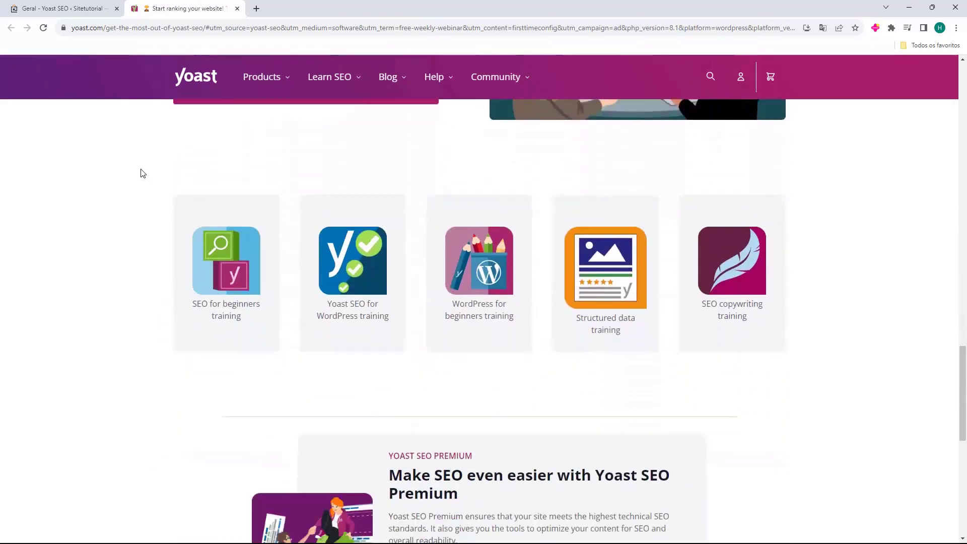
scroll(143, 173, down, 3)
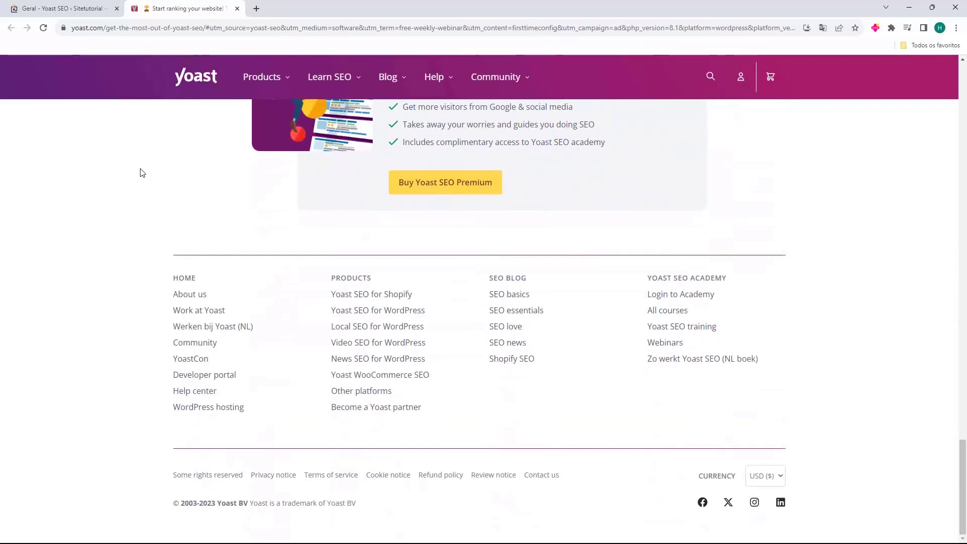
key(ctrl+w)
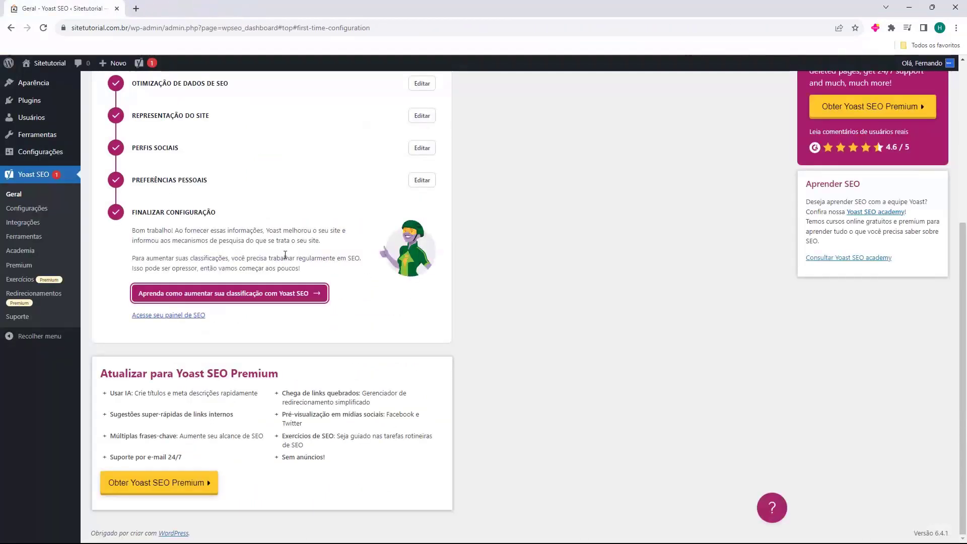
- Open the Yoast SEO dashboard and examine its Problemas and Notificações sections
click(154, 316)
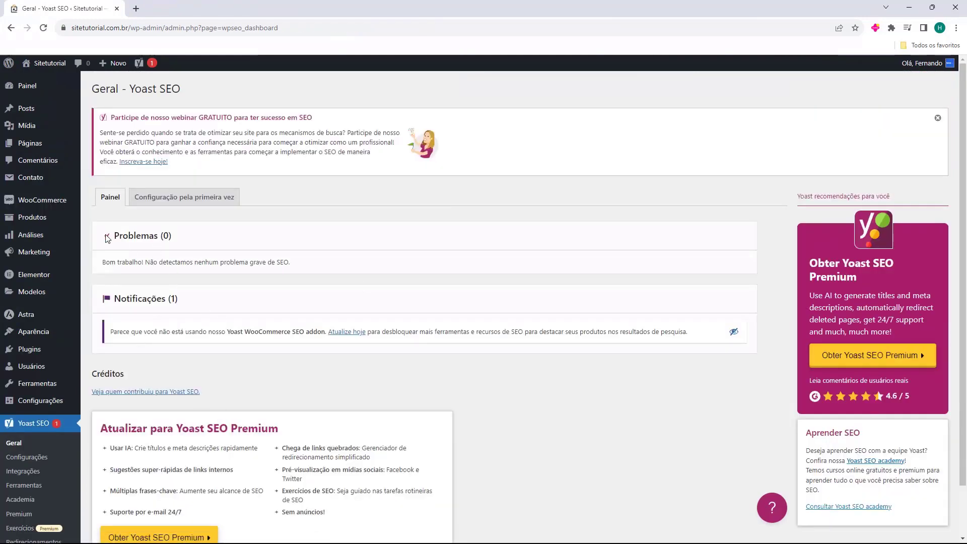
drag(108, 238, 173, 237)
click(149, 240)
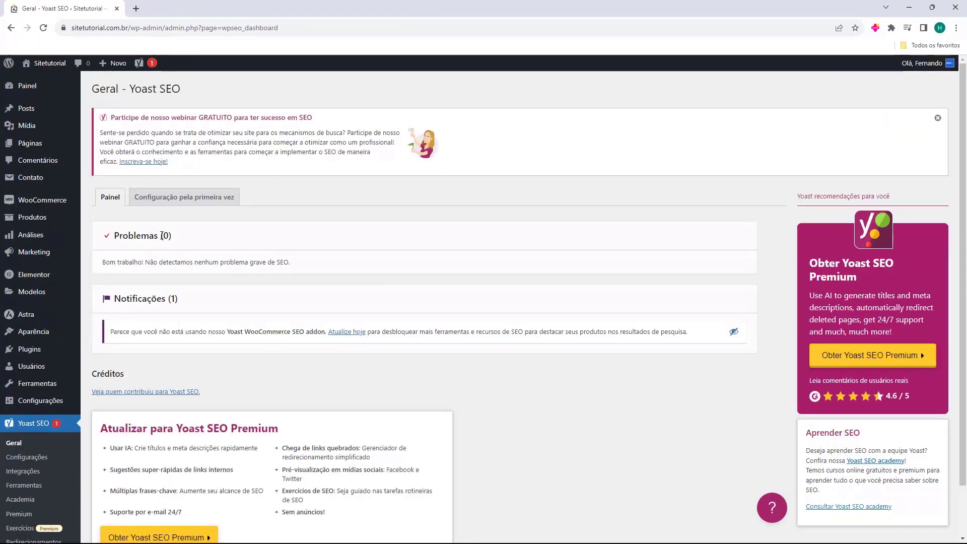
drag(126, 310, 173, 301)
click(171, 302)
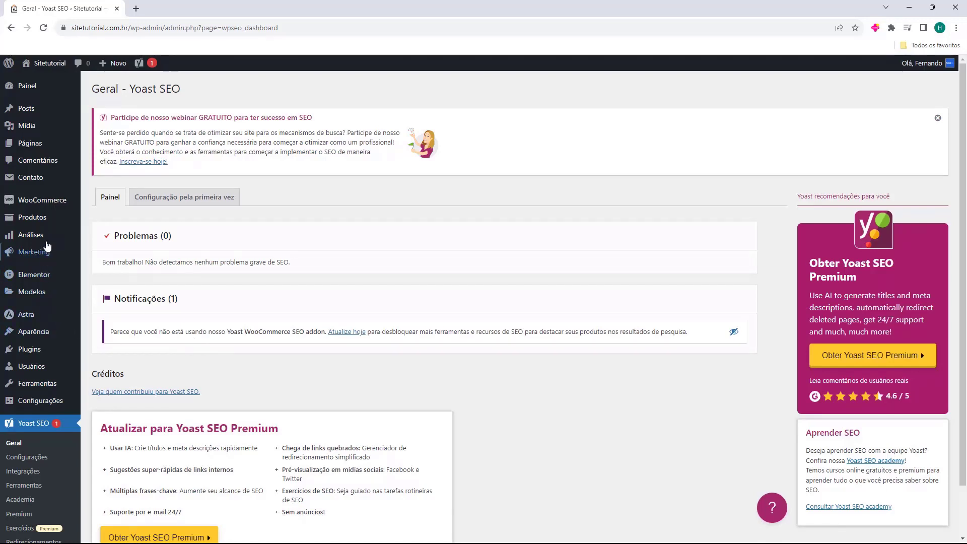
- Open the Inicio page for editing from the site's page list and go to its Yoast SEO section
click(31, 148)
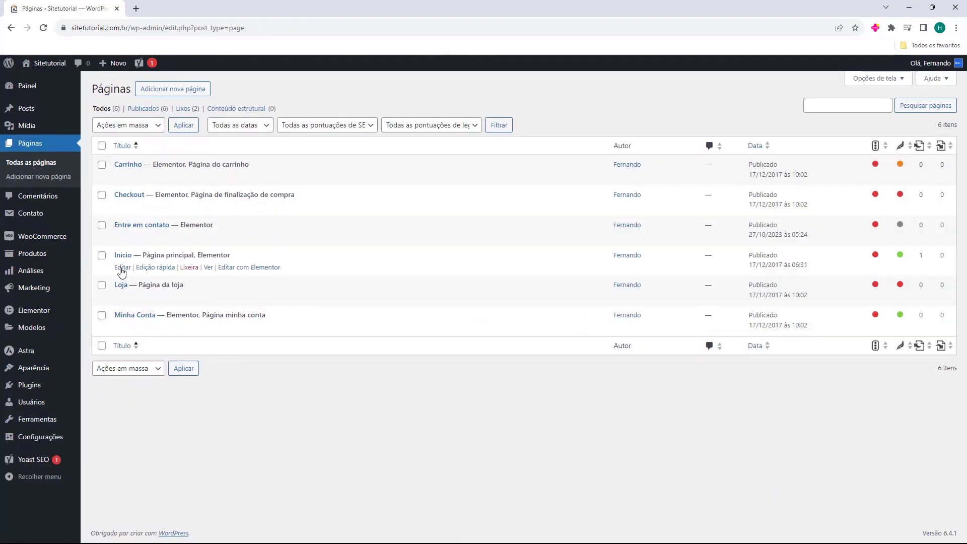
click(122, 268)
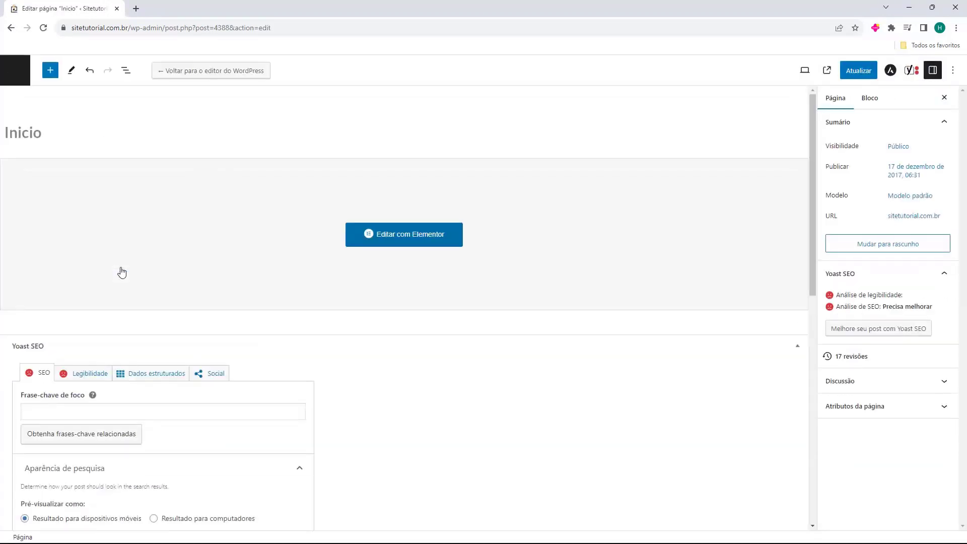
scroll(126, 232, down, 3)
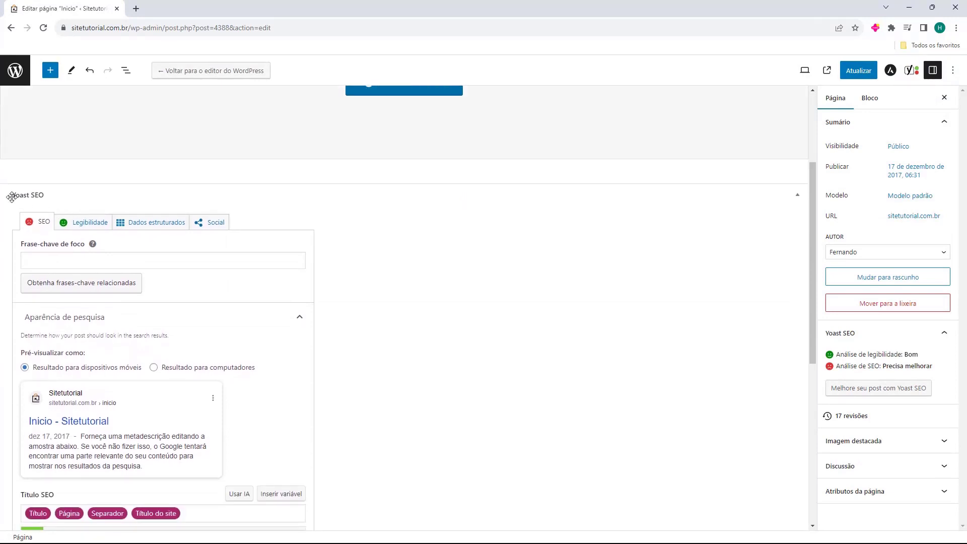
drag(11, 198, 45, 198)
- Open the help article on the focus keyphrase, look through its explanation of focus keywords, and close it
click(92, 244)
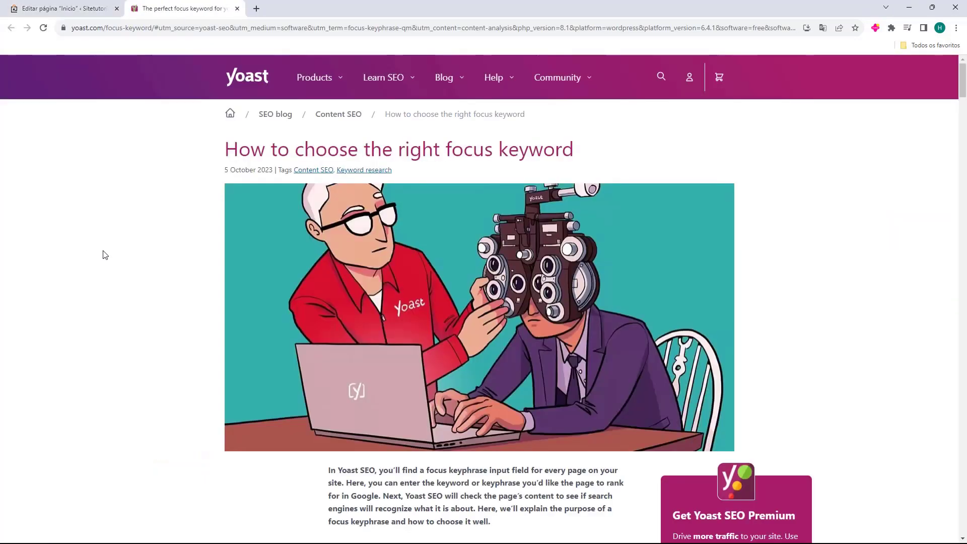
key(ctrl+shift+Tab)
key(ctrl+Tab)
scroll(302, 272, down, 10)
scroll(309, 257, down, 15)
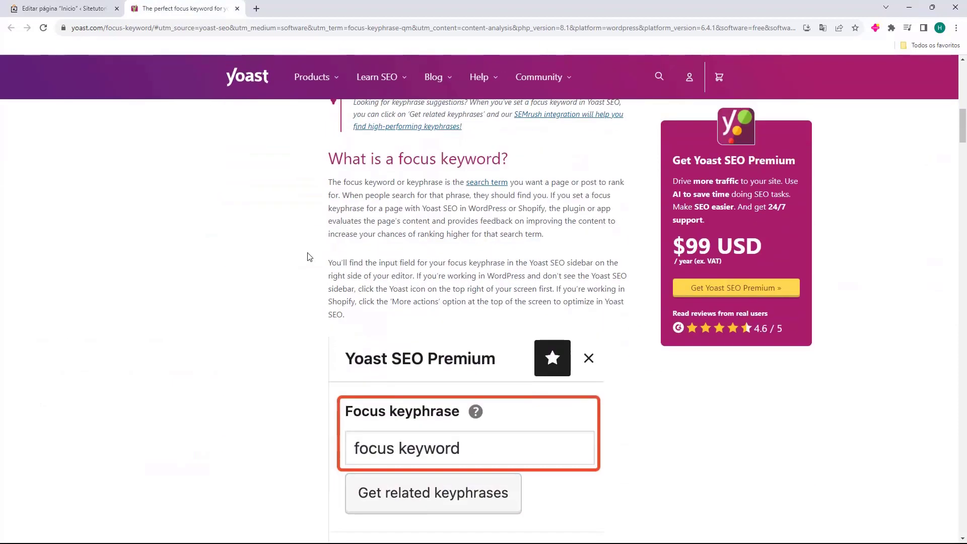
scroll(309, 254, down, 2)
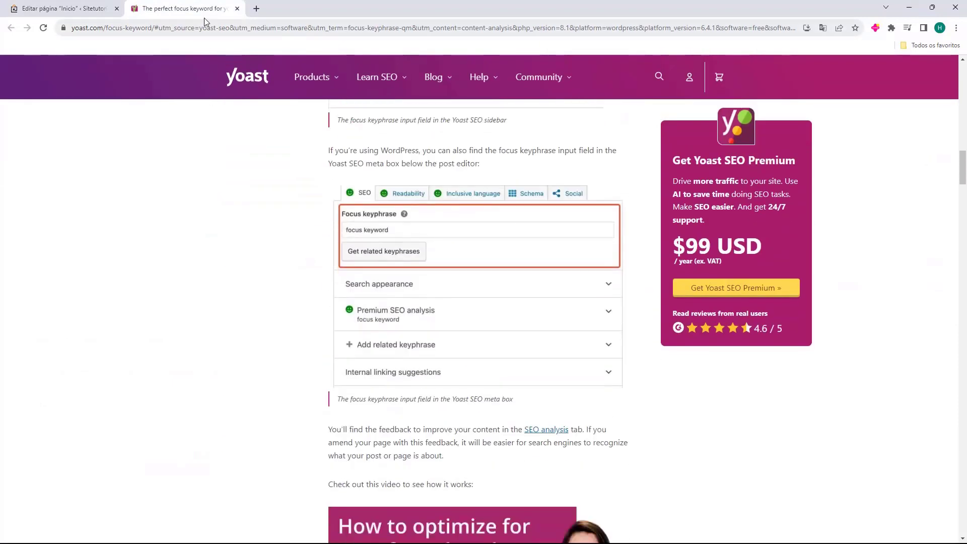
middle_click(199, 11)
- Set the Inicio page's focus keyphrase to "Pagina Inicial Host2b"
click(84, 261)
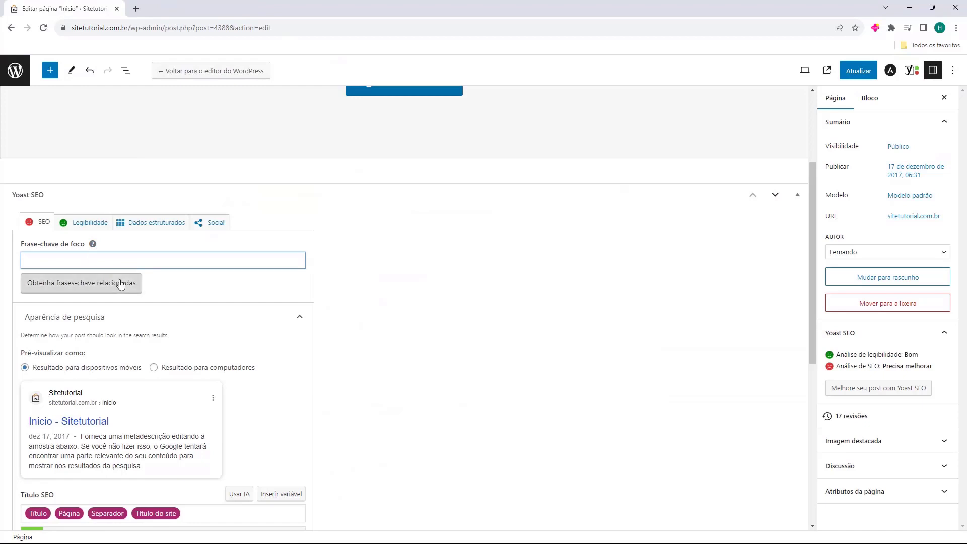
text(Pagina Inicial Host2b)
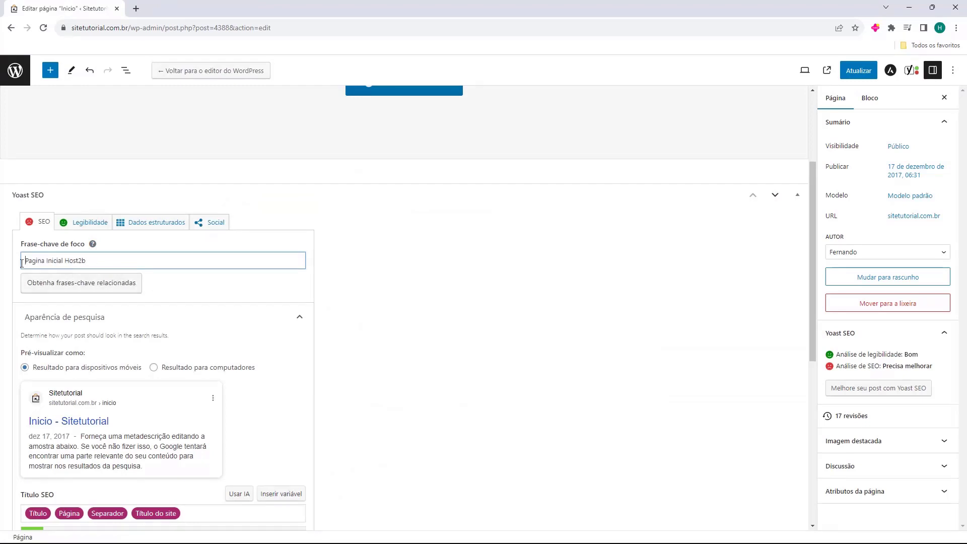
drag(21, 262, 98, 260)
click(98, 260)
click(174, 285)
- Preview the page's search appearance as a desktop result and switch back to the mobile result
scroll(156, 274, down, 2)
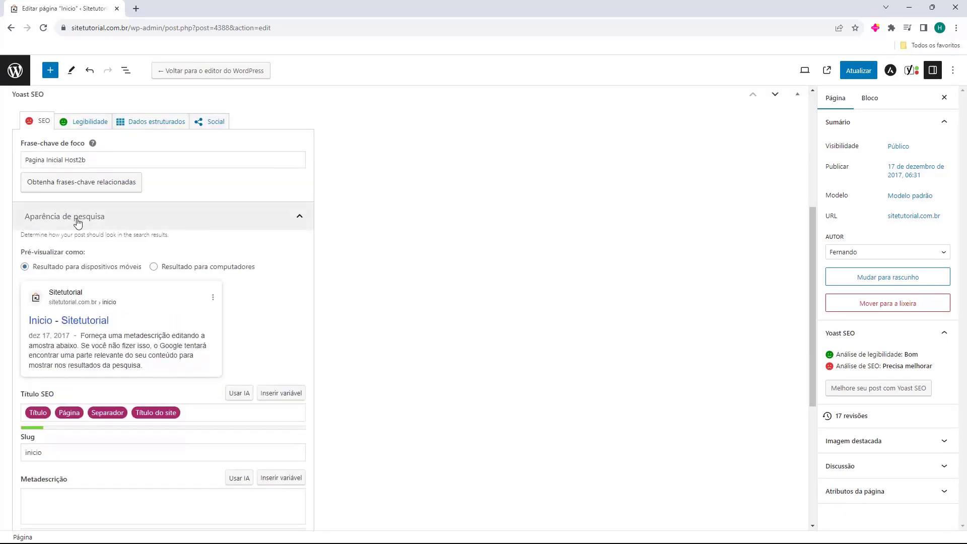
scroll(35, 211, down, 1)
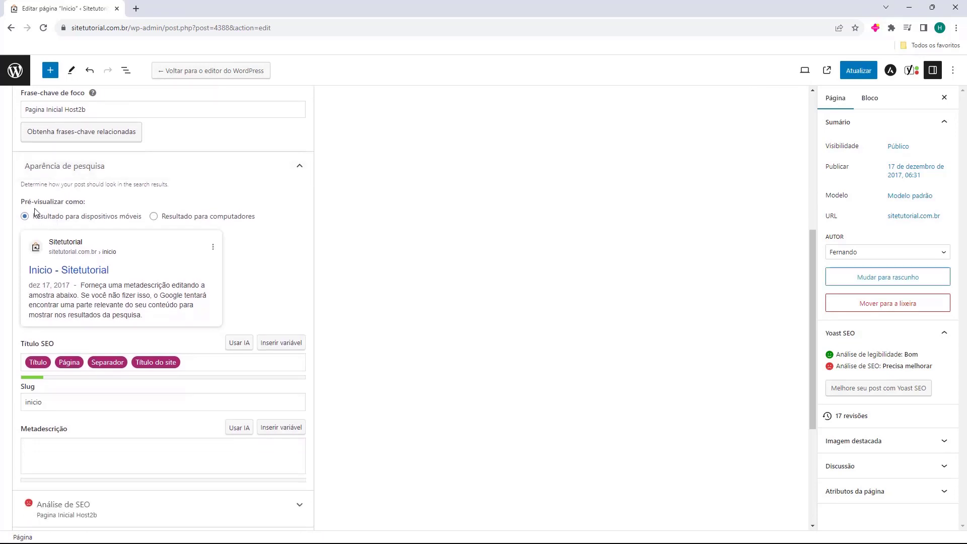
click(153, 217)
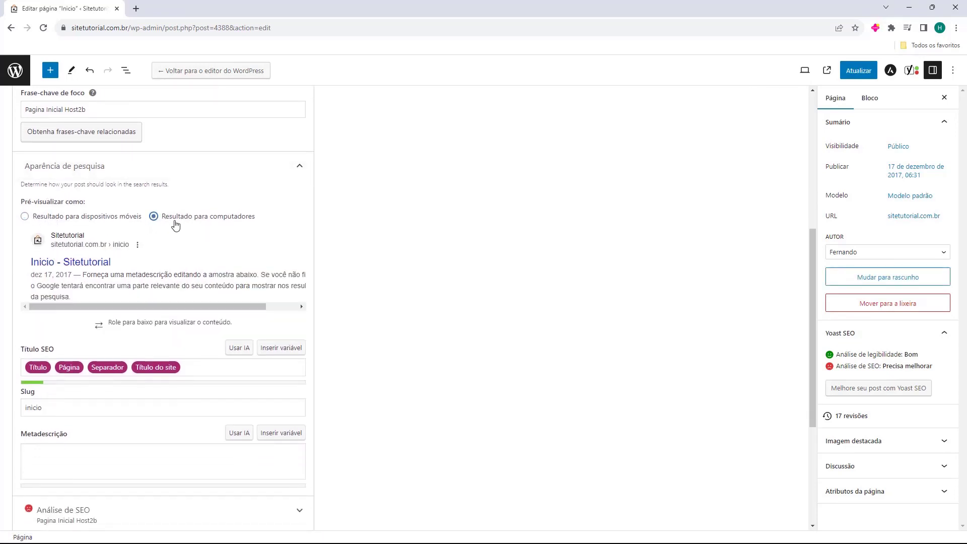
click(100, 220)
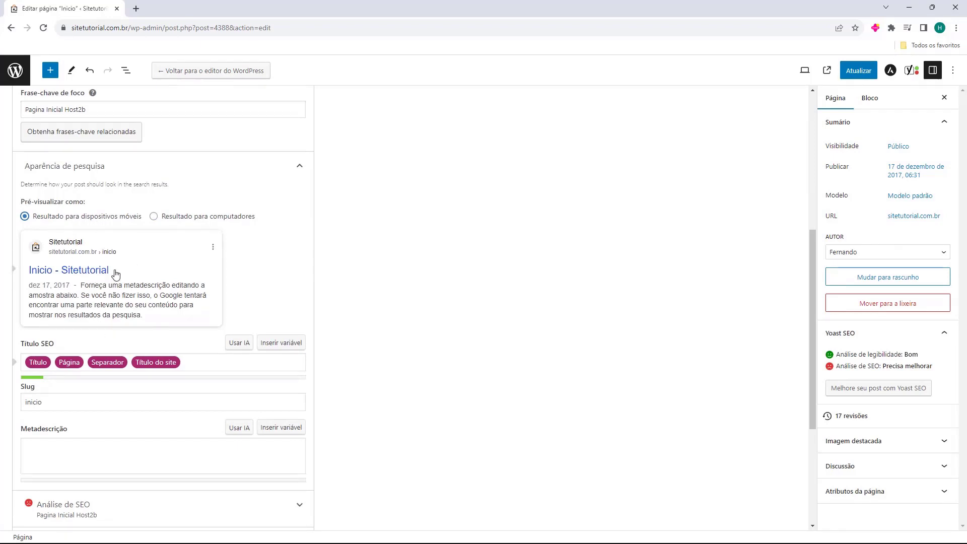
- Try adding "aaaaa" to the SEO title, delete it along with the site title variable, and undo the variable's removal
scroll(115, 273, down, 2)
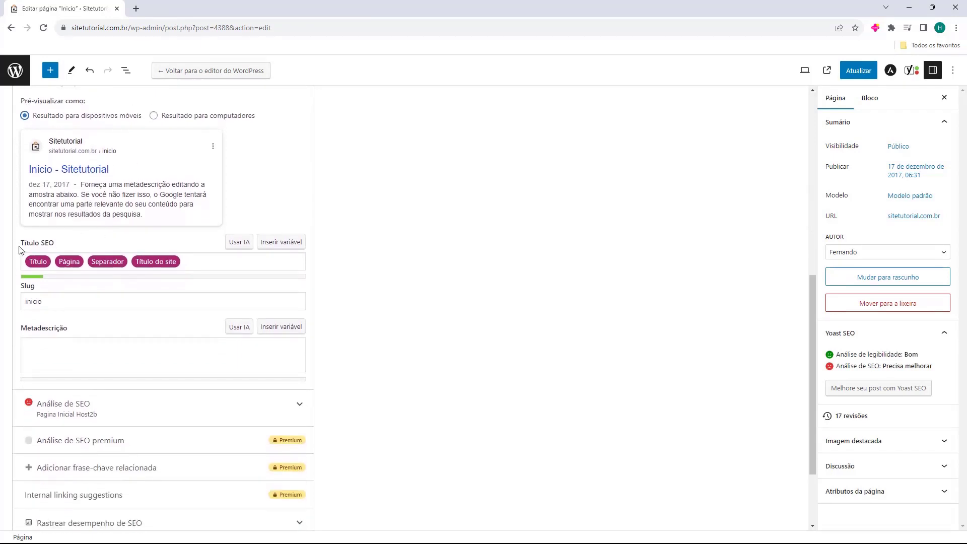
click(23, 246)
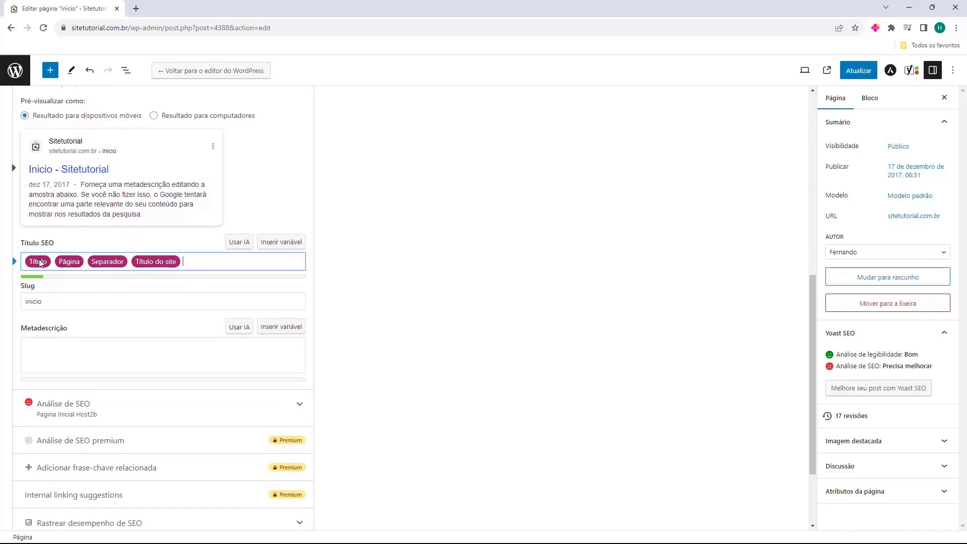
click(196, 265)
text(aaaaa)
double_click(192, 262)
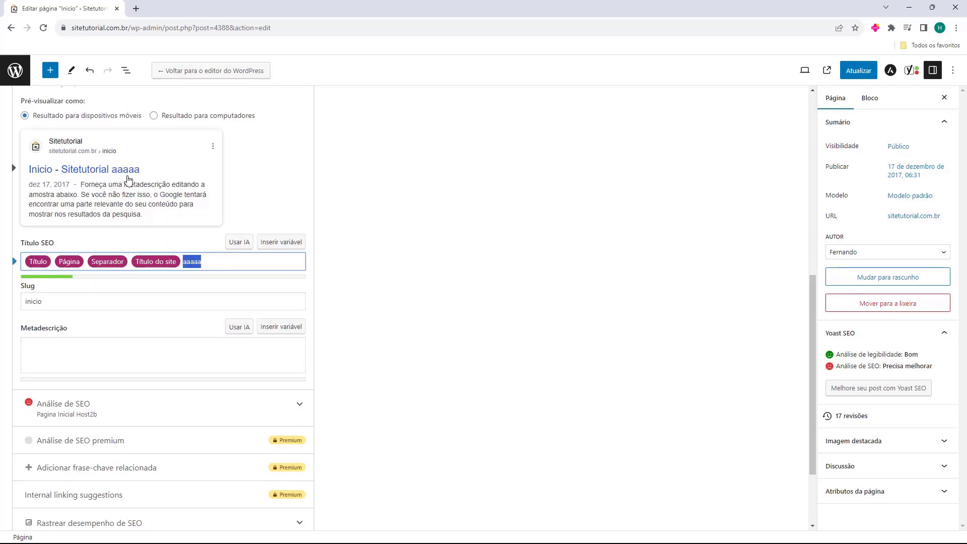
key(BackSpace)
key(BackSpace)
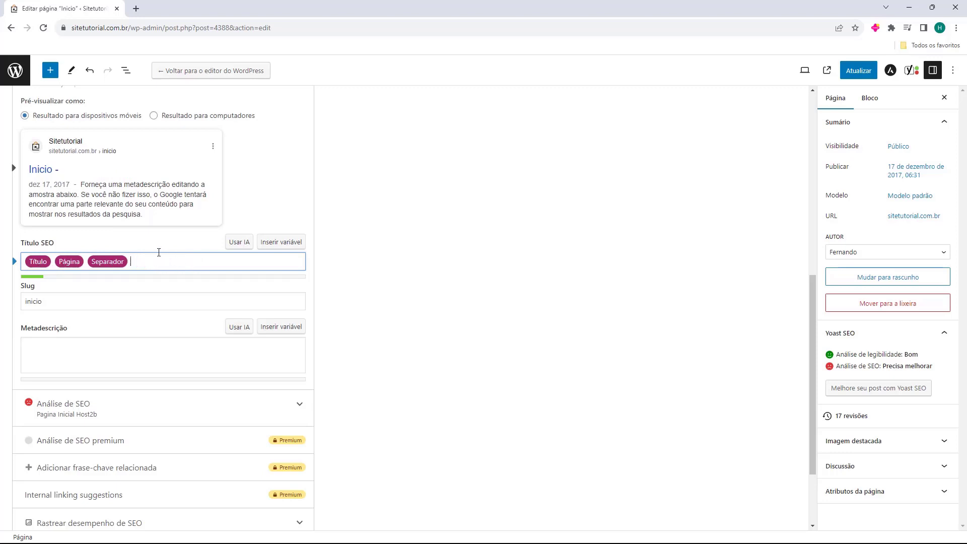
key(ctrl+z)
- Set the slug to "Pagina Inicial" and the meta description to "Essa é a pagina inicial do site Sitetutorial do Host2b"
double_click(73, 306)
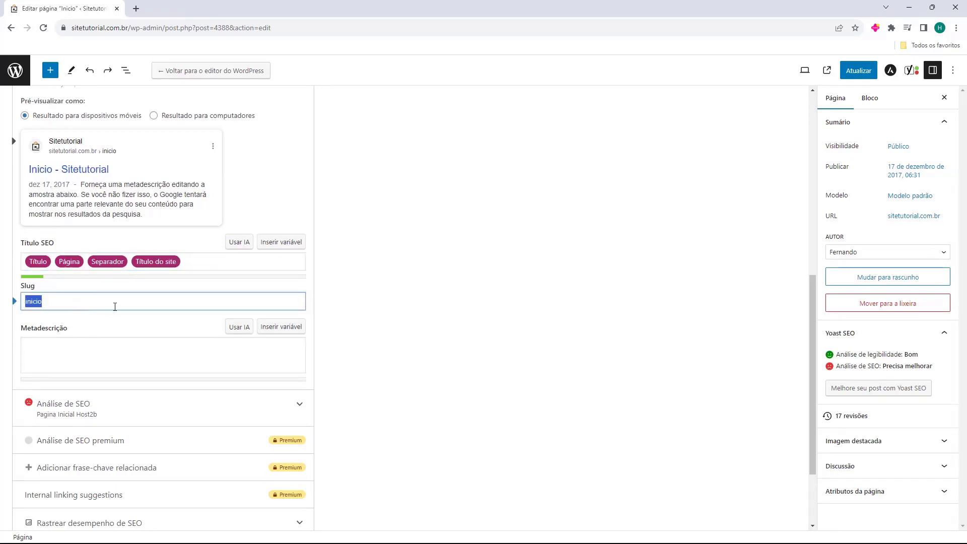
text(Pagina Inicial)
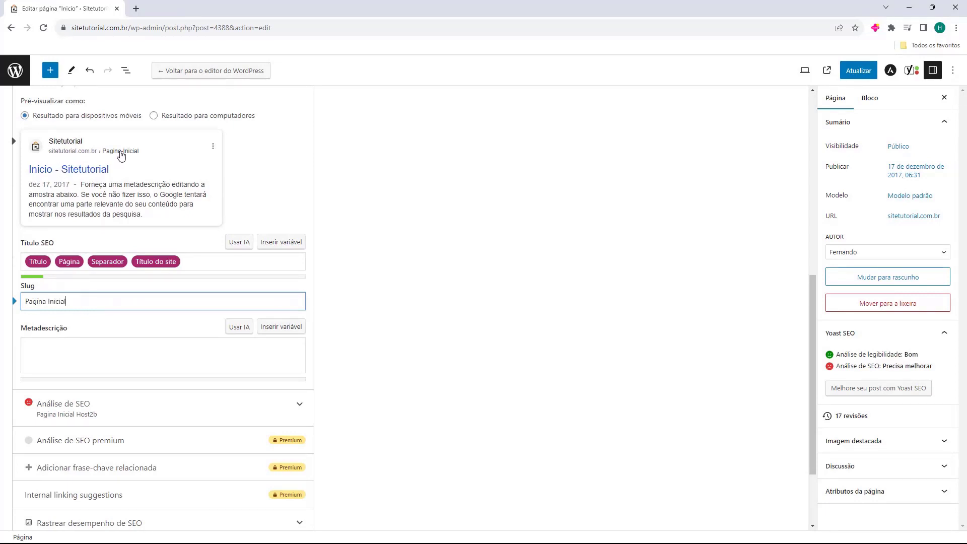
click(60, 356)
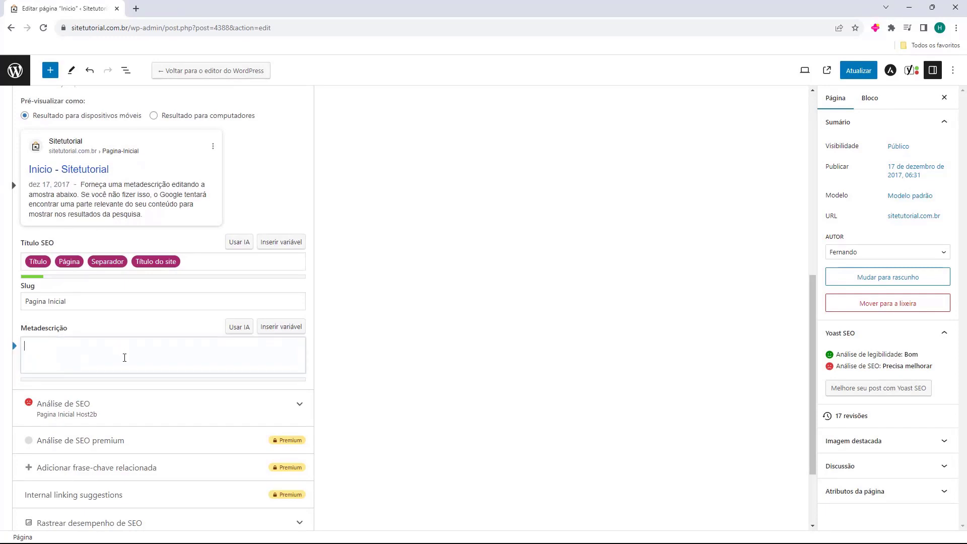
text(Essa é a pagina inicial do site Sitetutorial do Host2b)
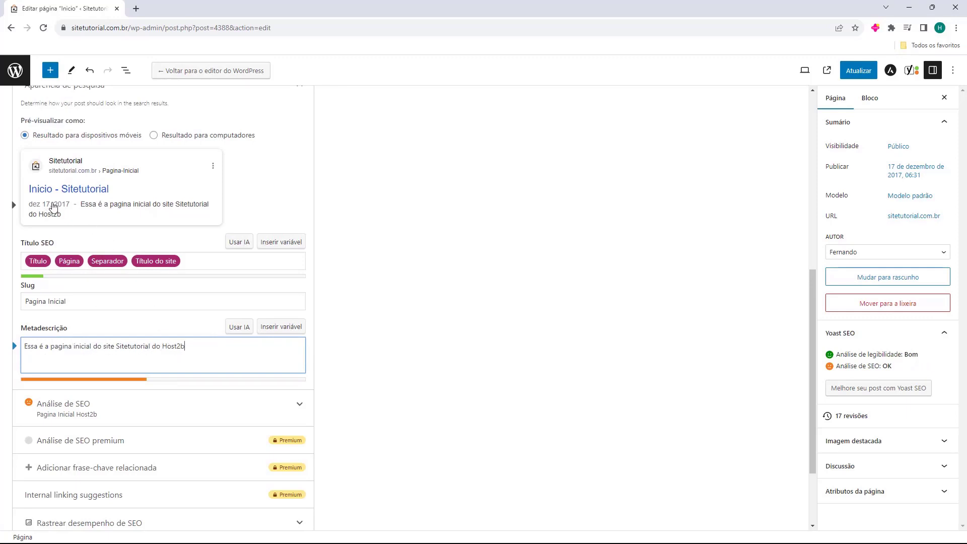
- Expand the SEO analysis, examine its problems, improvements and good results, and collapse the problems list
scroll(131, 303, down, 1)
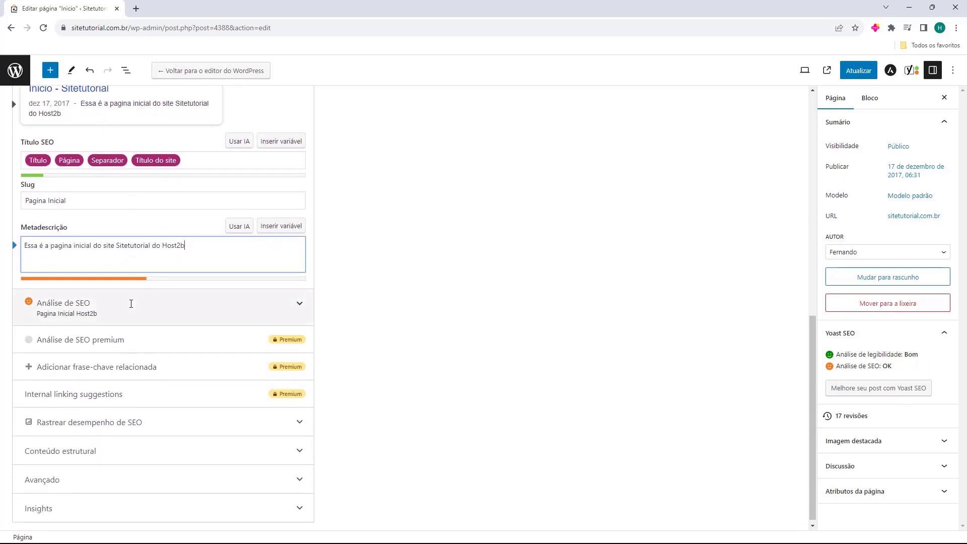
click(62, 307)
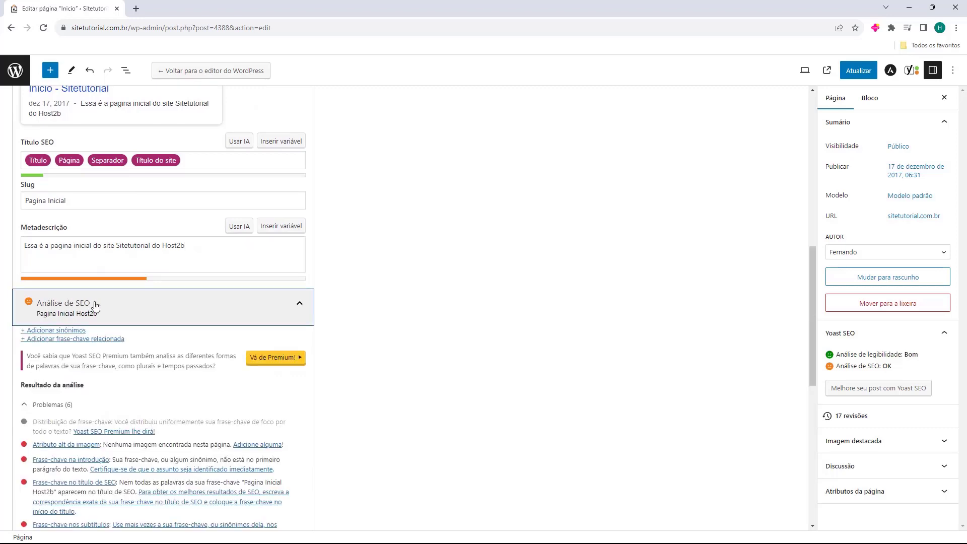
scroll(114, 302, down, 1)
scroll(124, 292, down, 1)
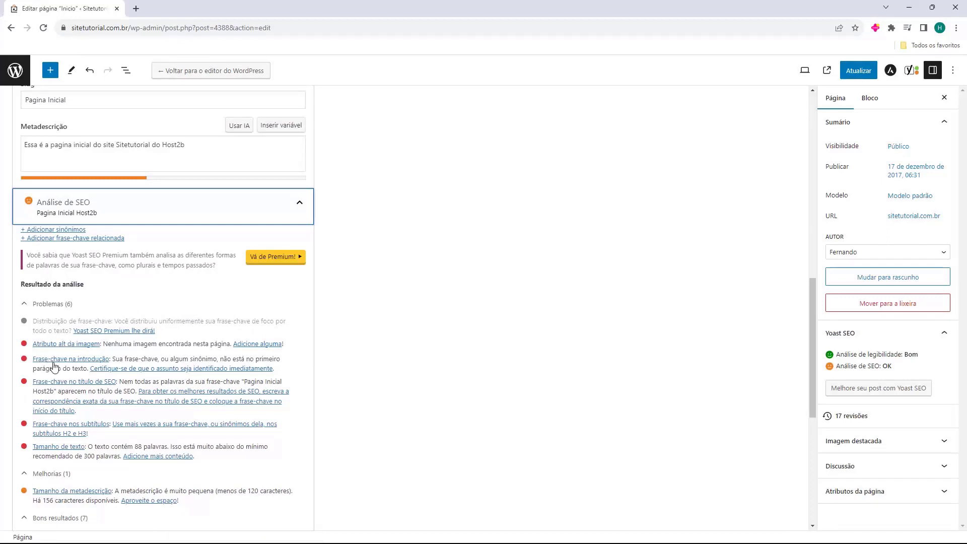
scroll(89, 333, down, 1)
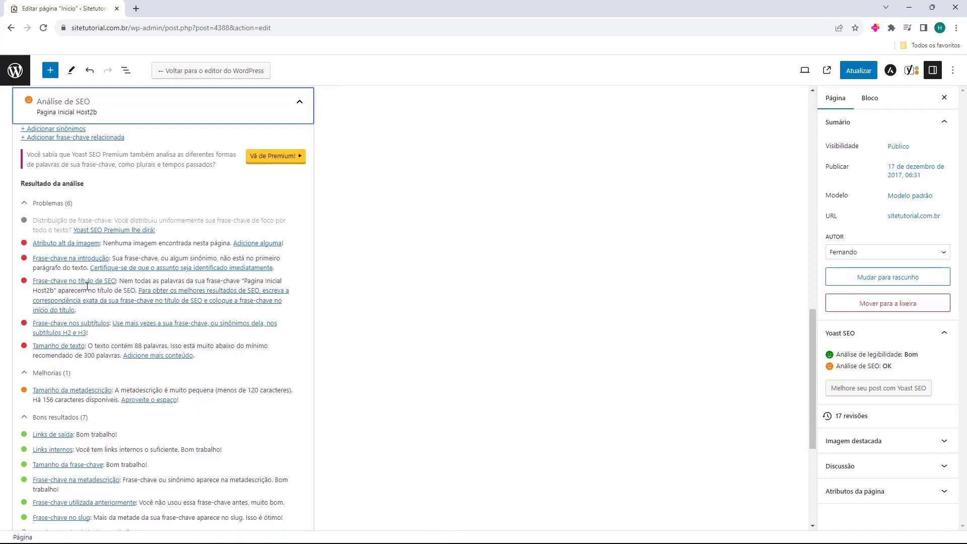
scroll(87, 286, down, 2)
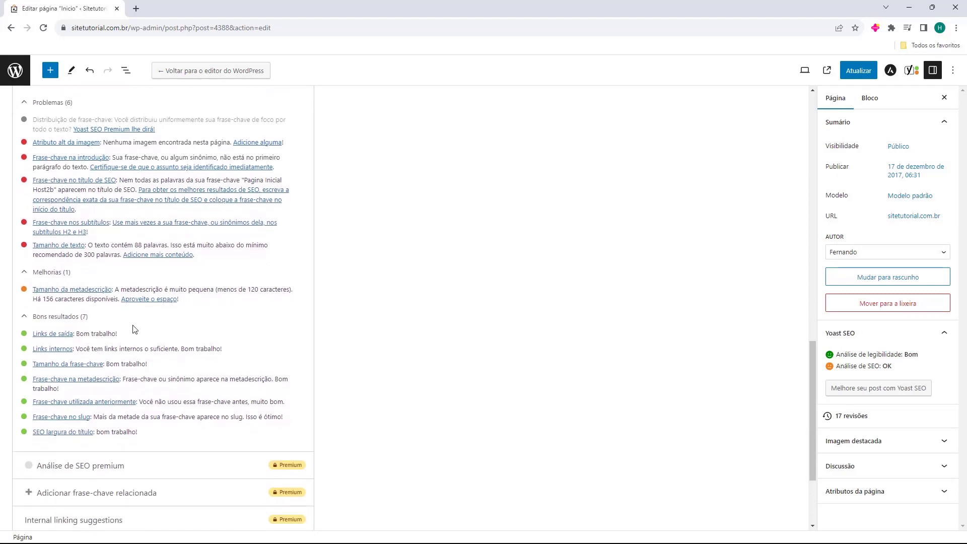
scroll(135, 329, up, 3)
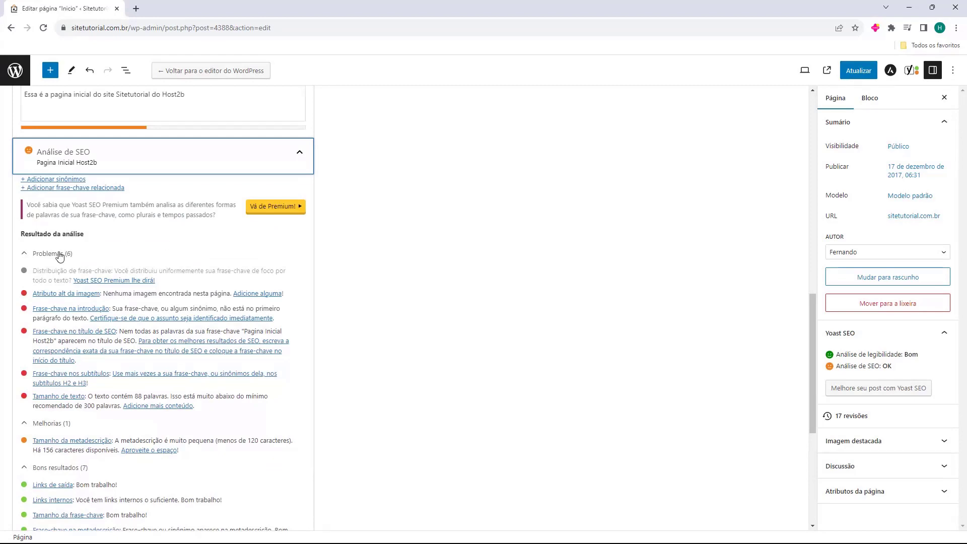
click(74, 259)
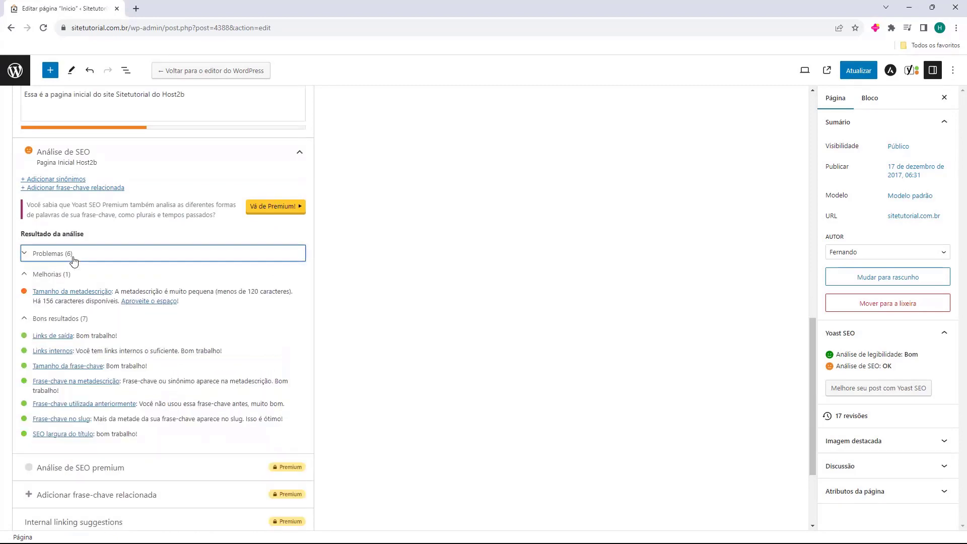
- Open the page's readability analysis and return to its SEO settings
scroll(99, 319, up, 10)
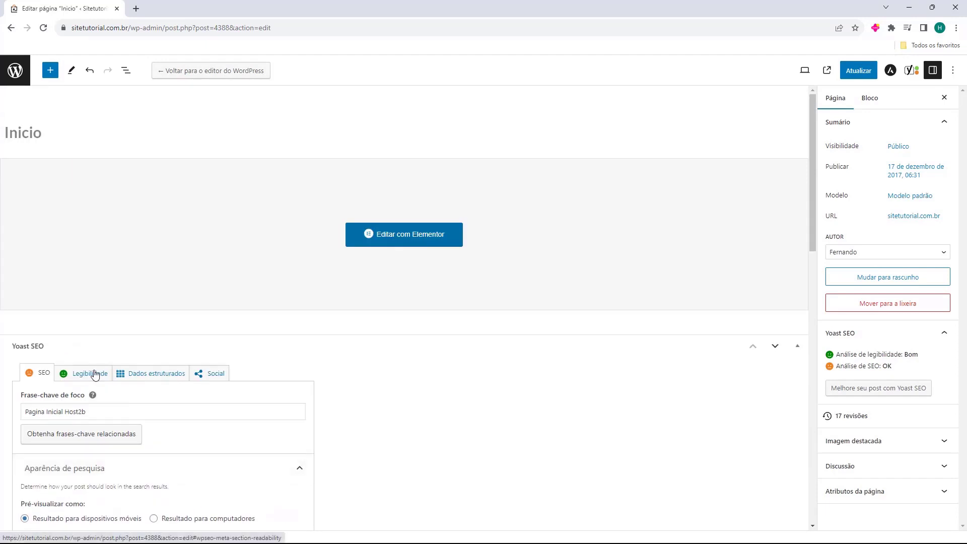
click(94, 373)
click(43, 383)
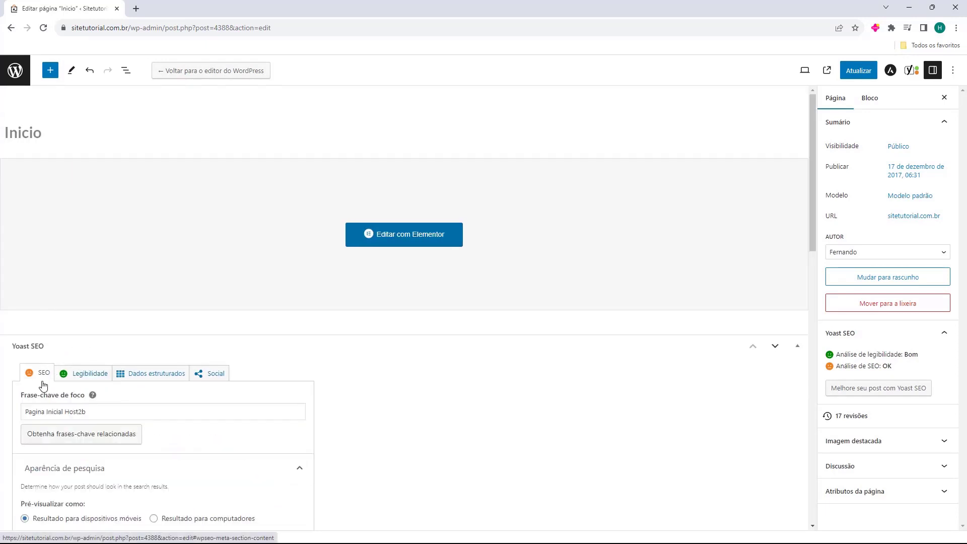